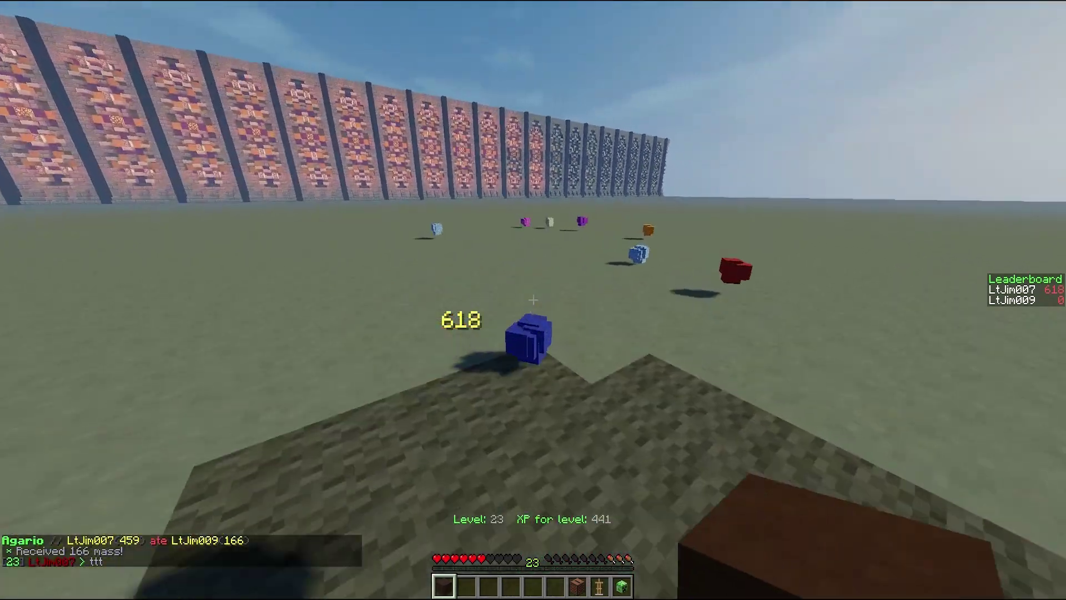
Glance at the chat history, then eject three balls of mass from the cell
key("t")
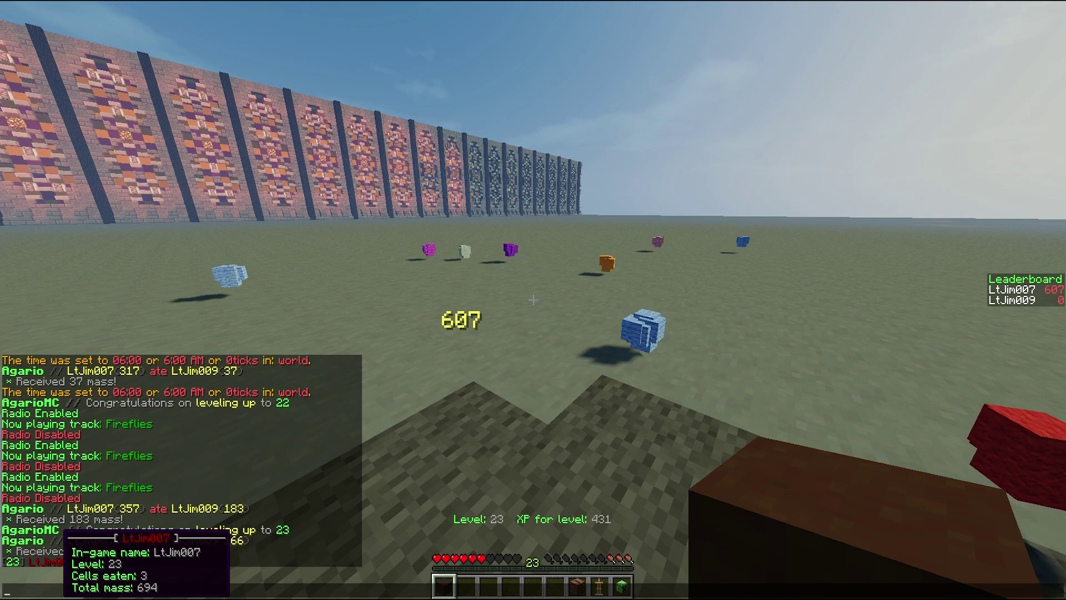
key("Escape")
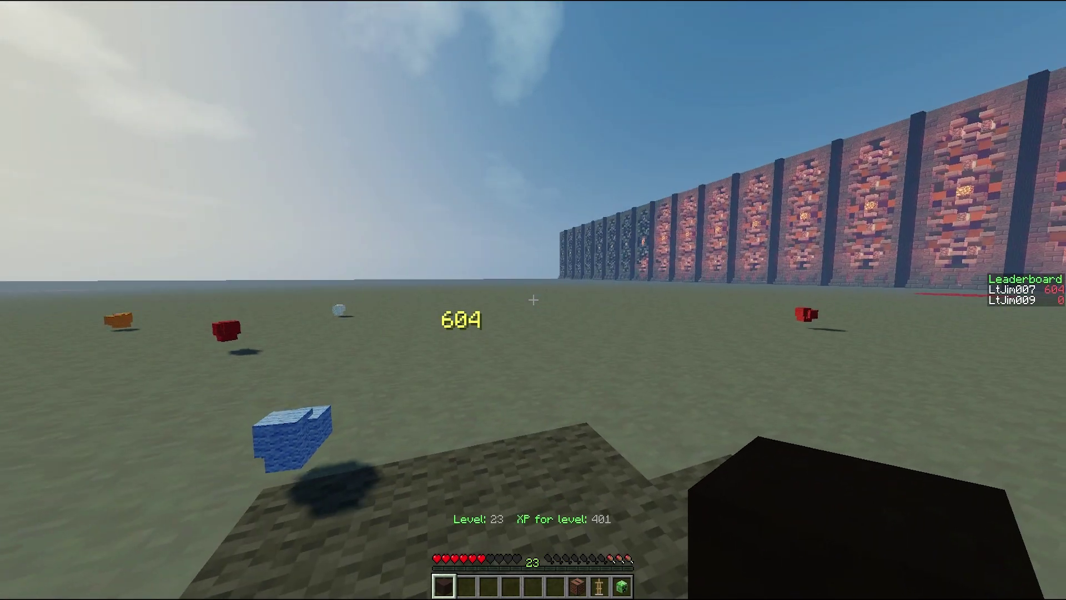
key("q")
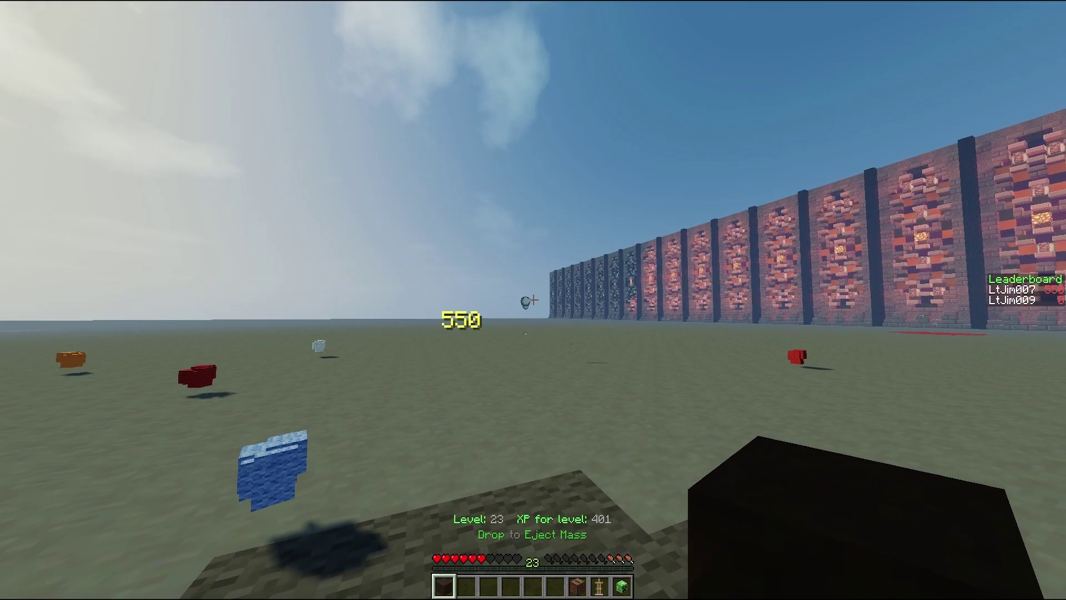
key("q")
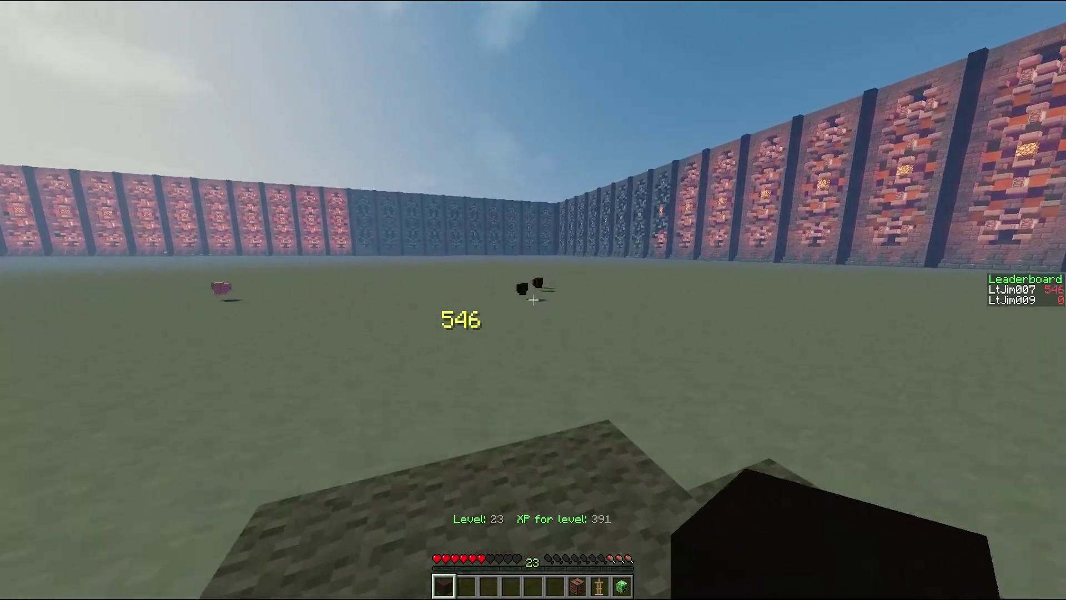
key("q")
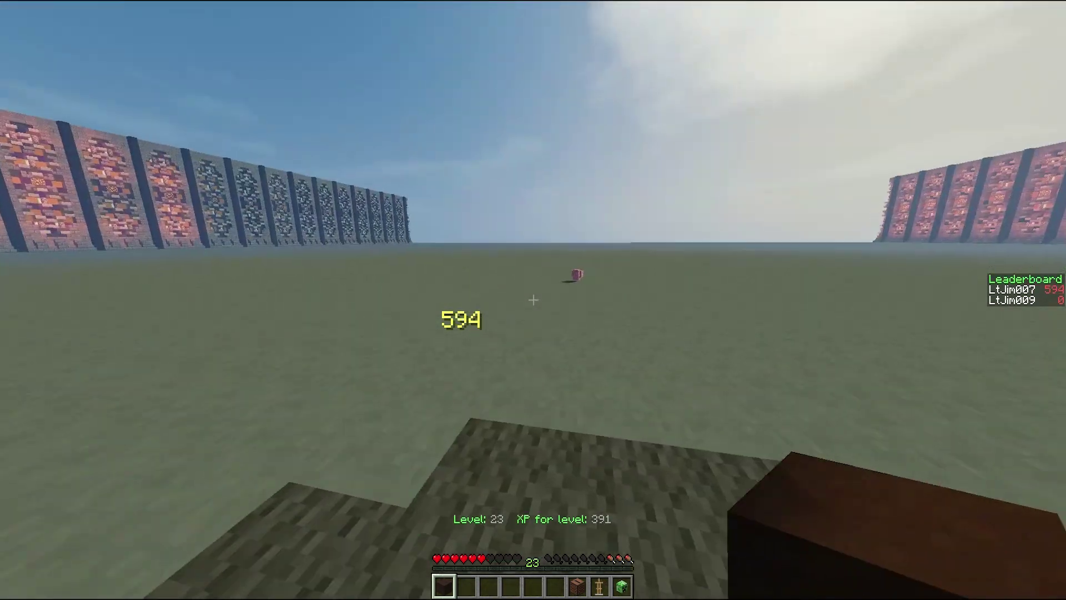
scroll(533, 300, "up", 3)
scroll(533, 300, "up", 1)
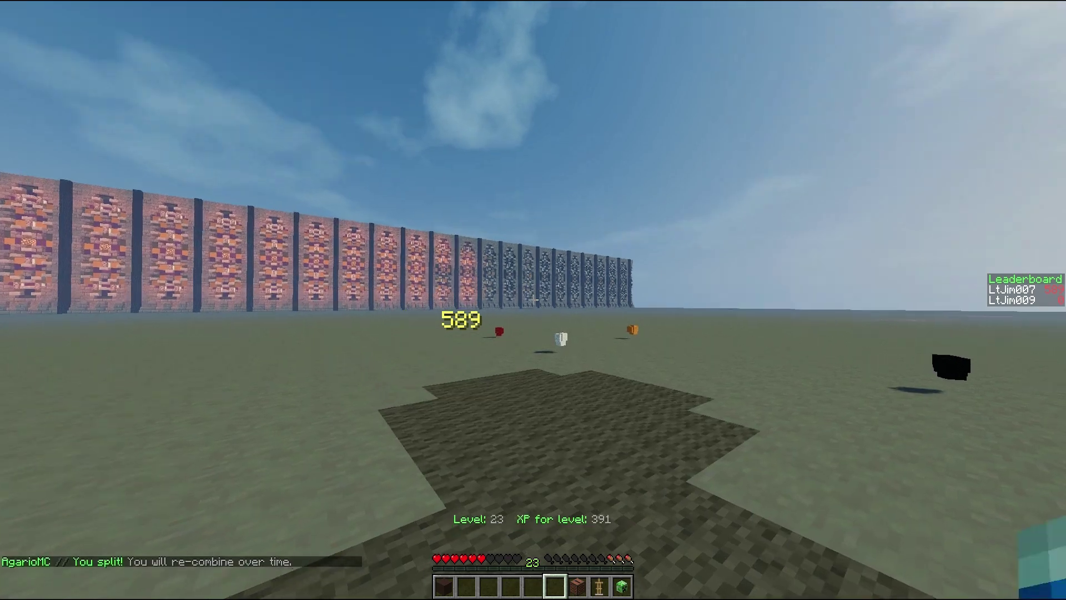
In third-person view, move forward and split the cell, leaving a 298-mass piece
key("F5")
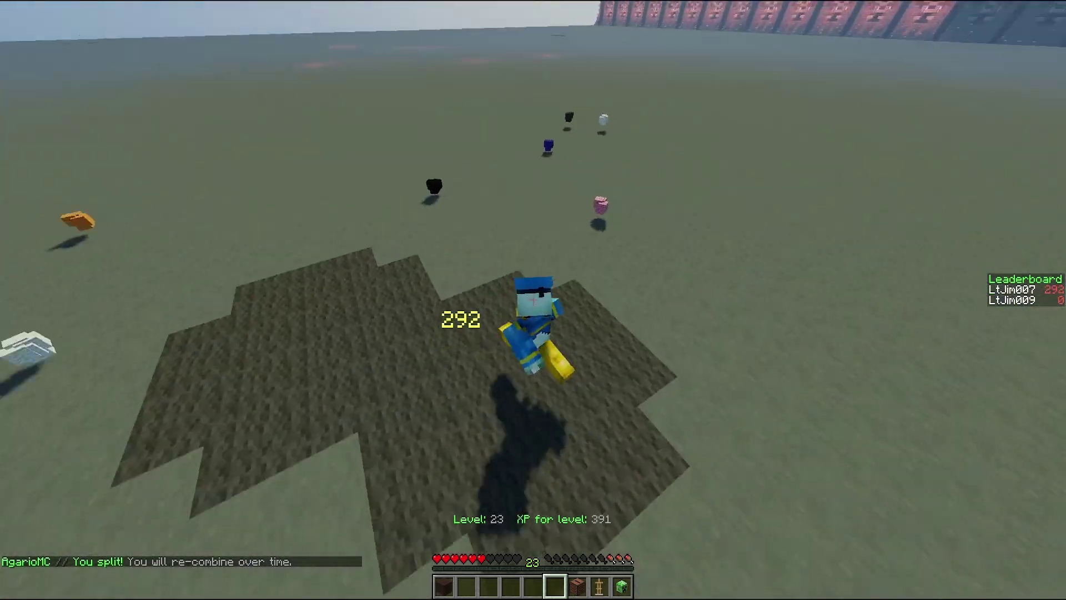
key("w")
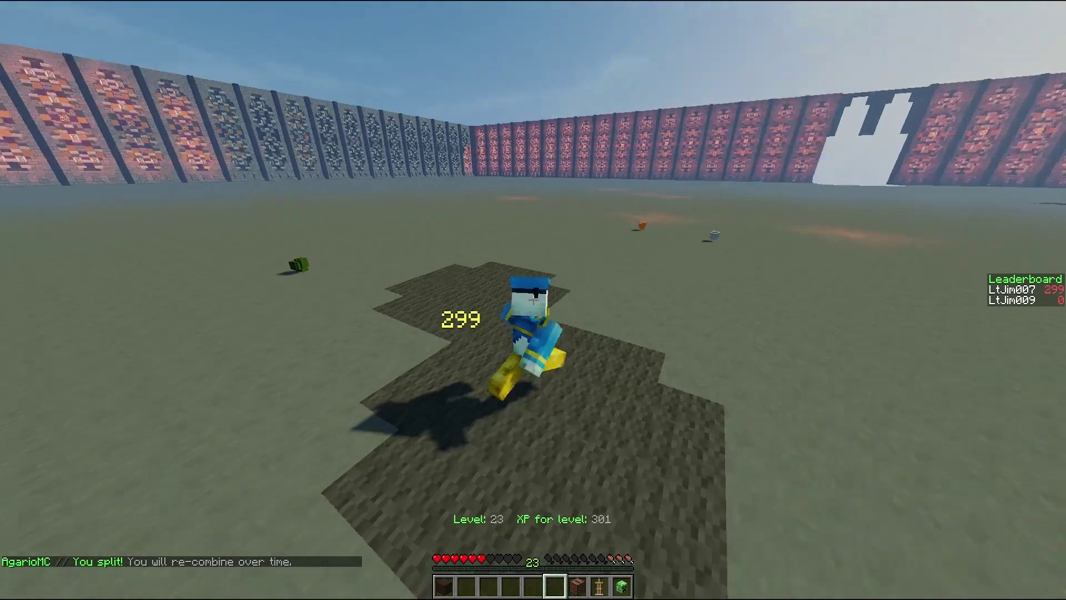
right_click(534, 300)
right_click(533, 300)
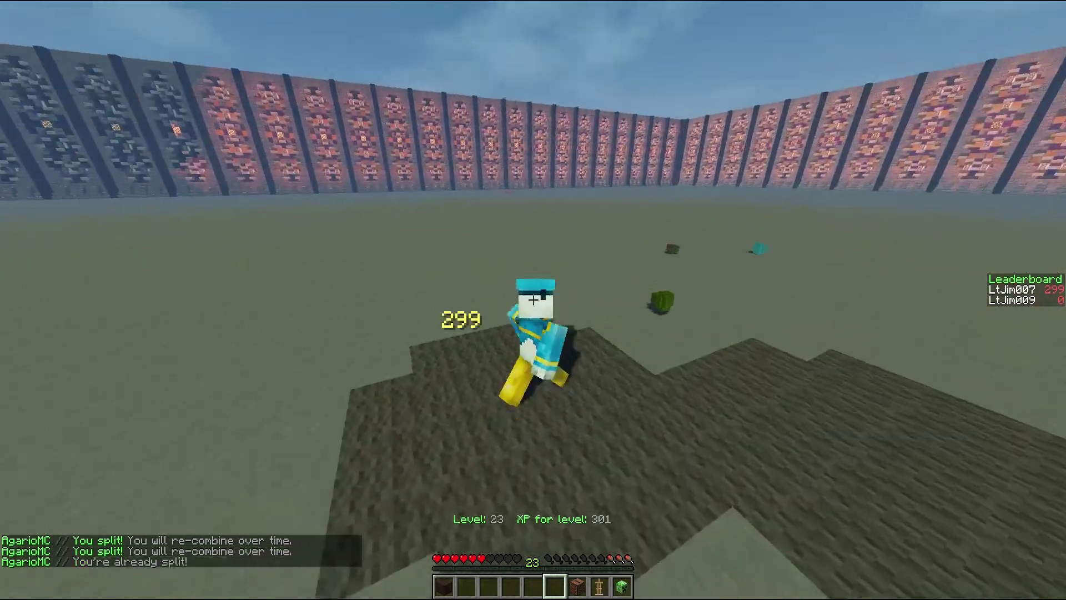
key("e")
key("e")
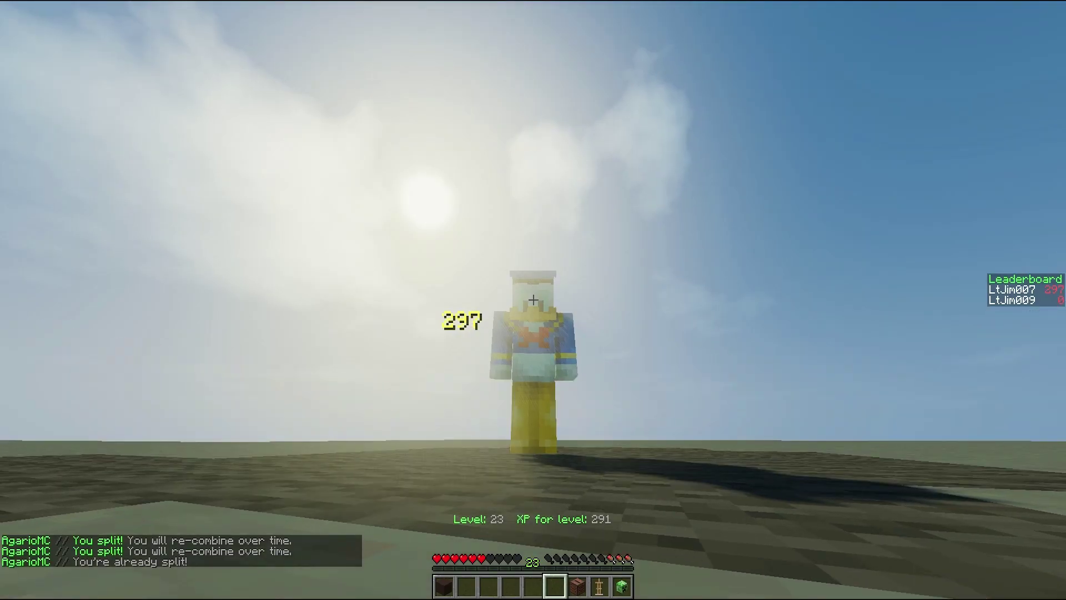
key("F5")
Turn the Radio on to play Fireflies, then reopen its controls to switch it off
key("7")
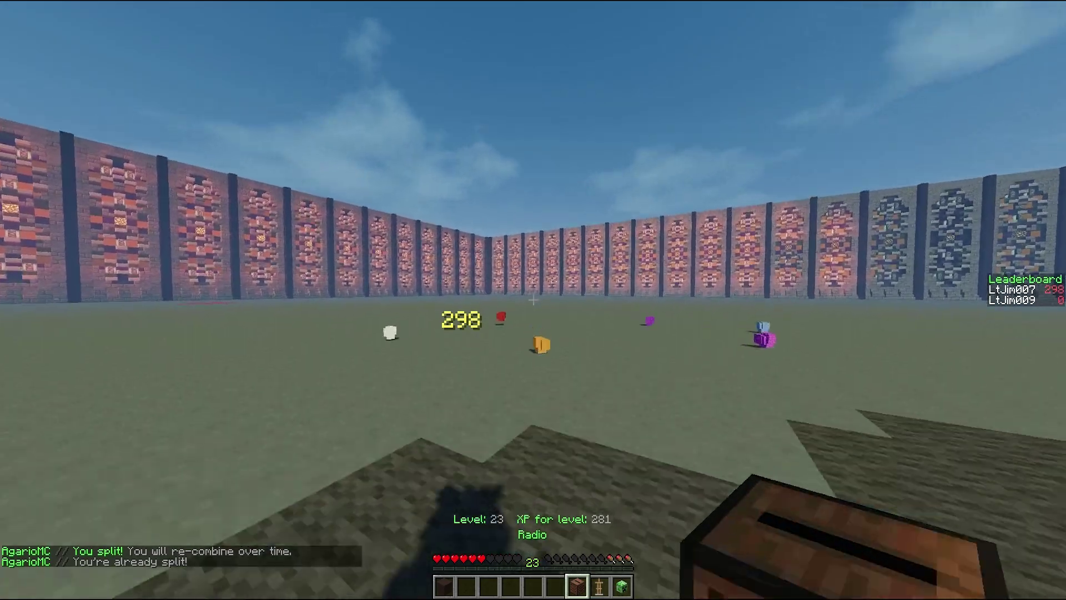
right_click(533, 300)
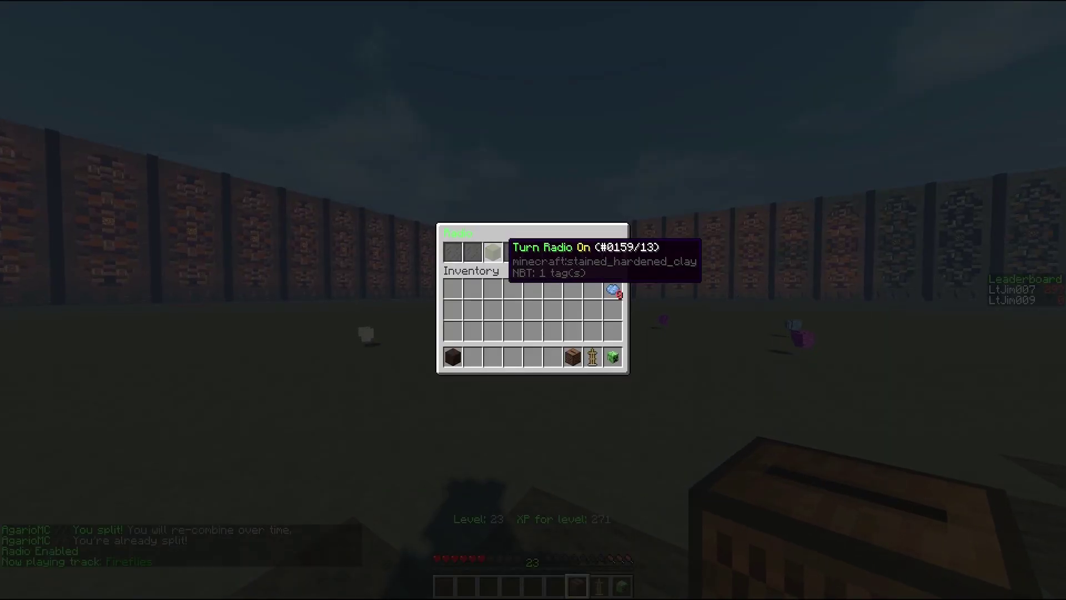
key("e")
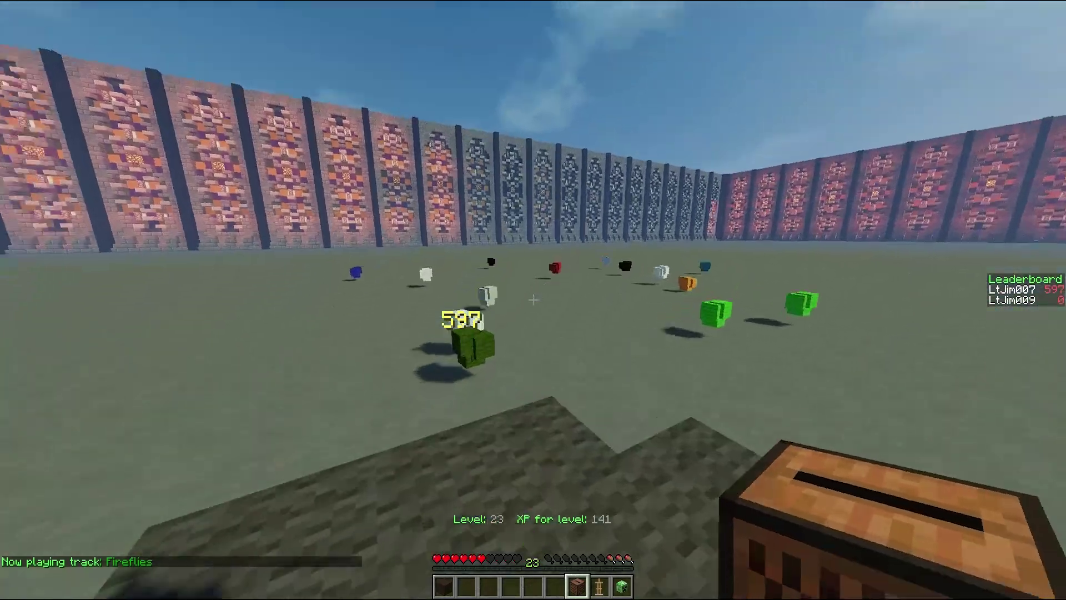
right_click(533, 300)
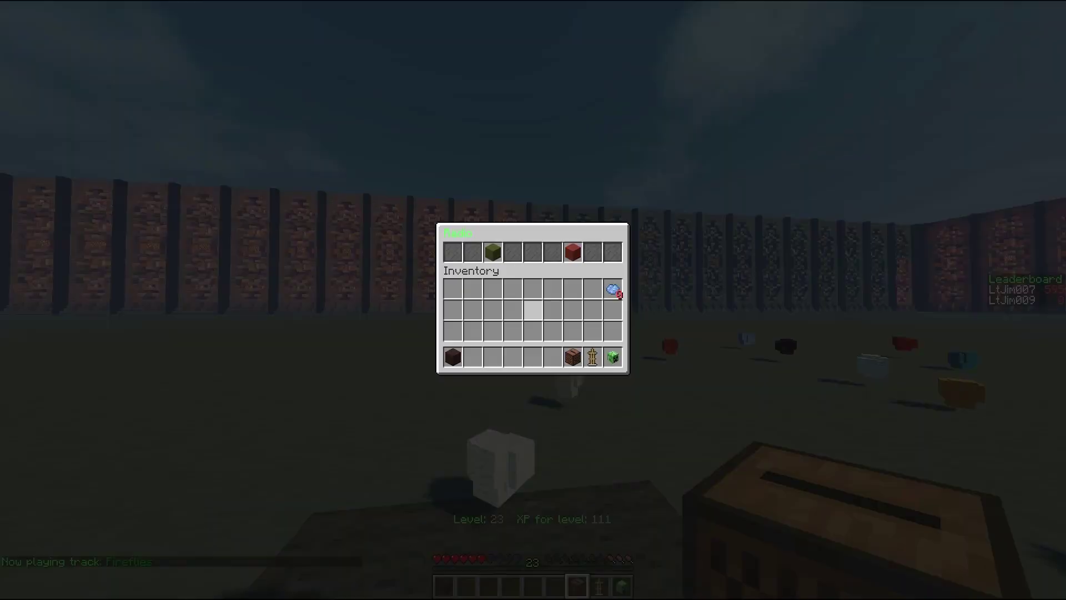
Close the radio controls and apply a new cell skin from the Skins item
key("Escape")
key("9")
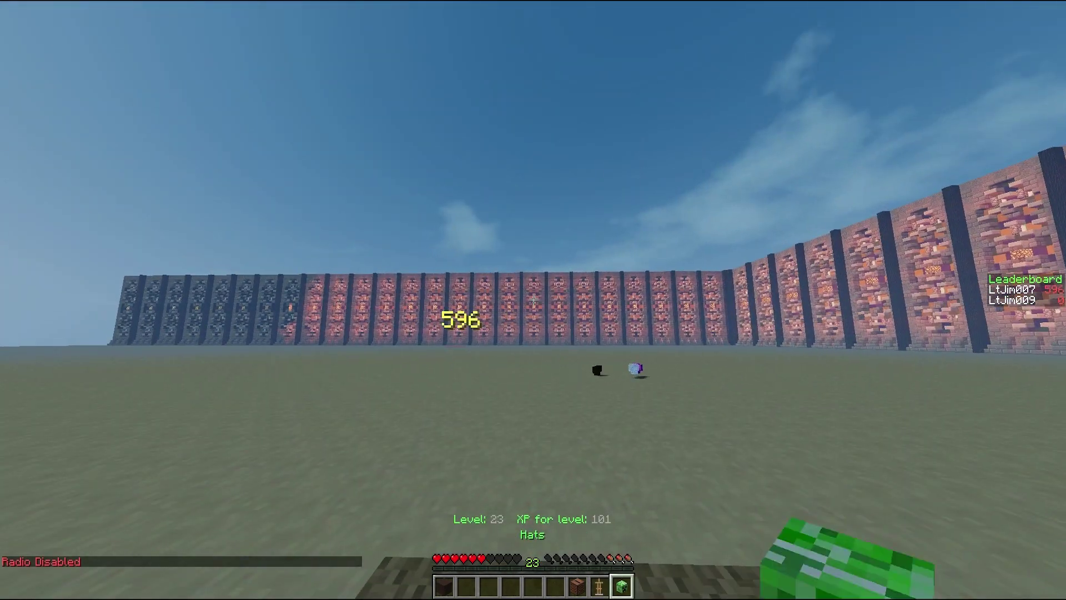
key("8")
key("9")
key("F5")
key("F5")
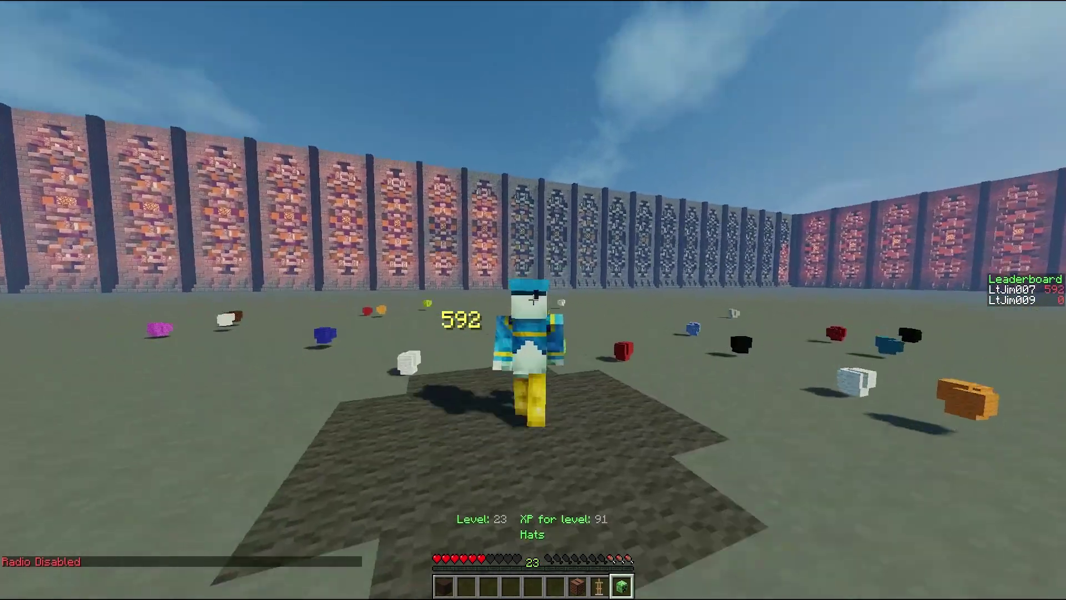
key("F5")
key("8")
right_click(532, 300)
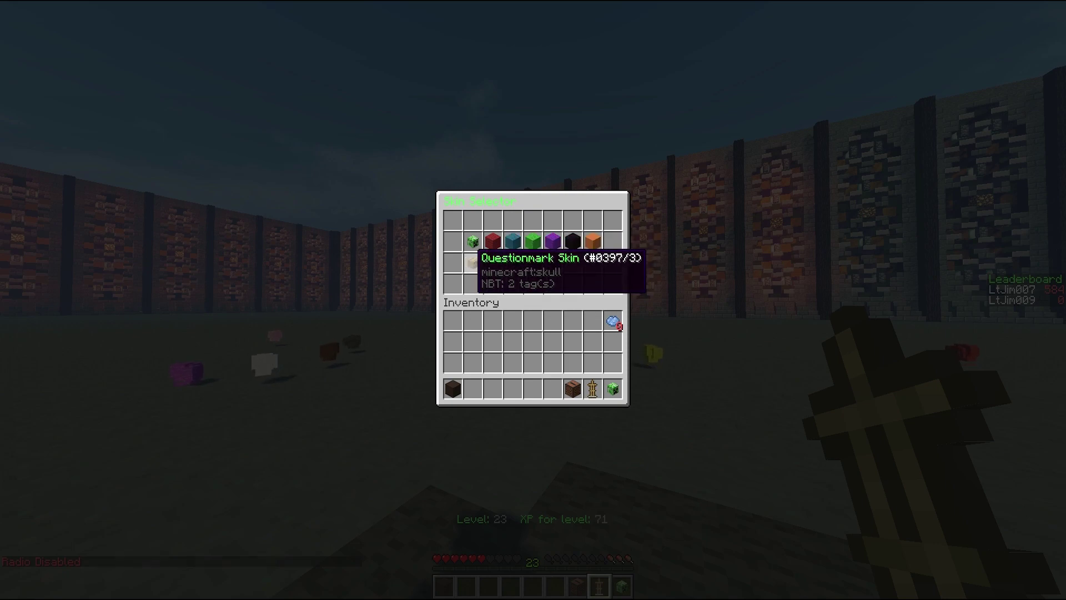
left_click(472, 262)
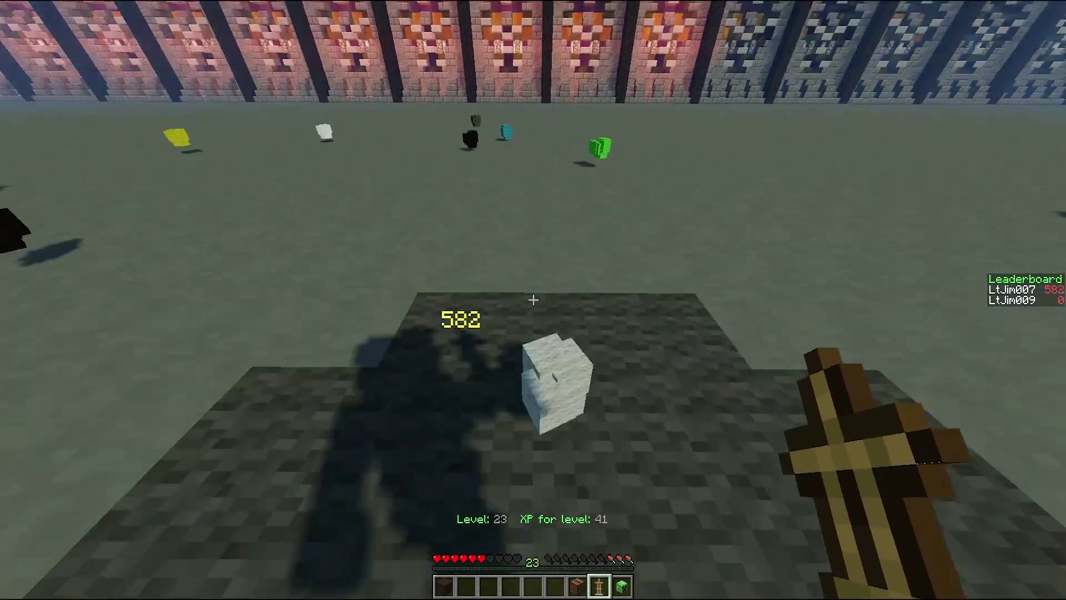
Try on the Slime Block and Enderchest hats, finally wearing the Redstone Lamp Hat
key("9")
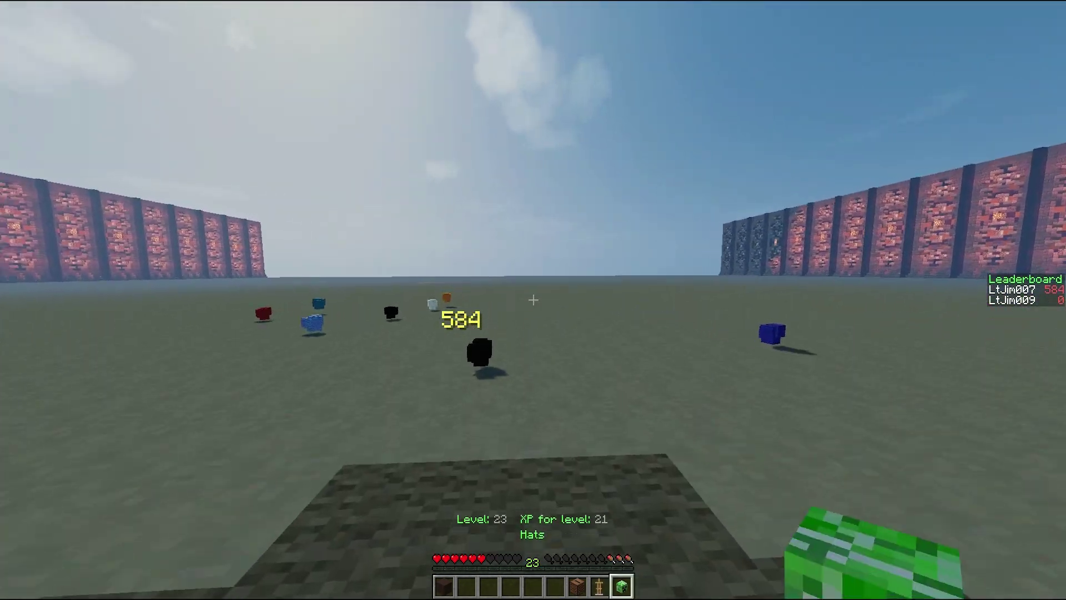
right_click(533, 300)
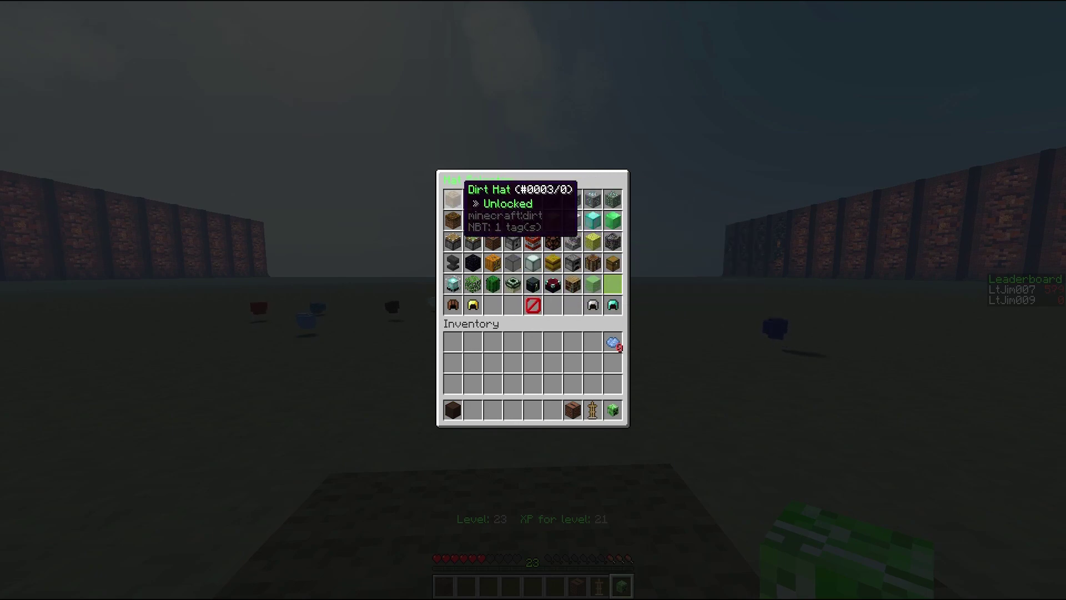
left_click(593, 220)
key("F5")
key("F5")
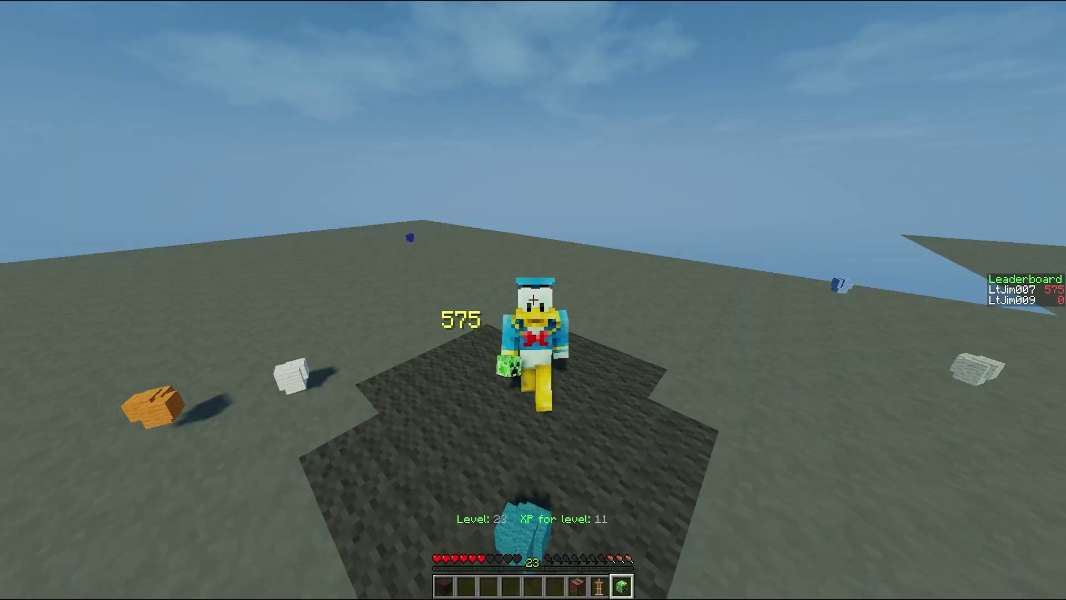
right_click(533, 300)
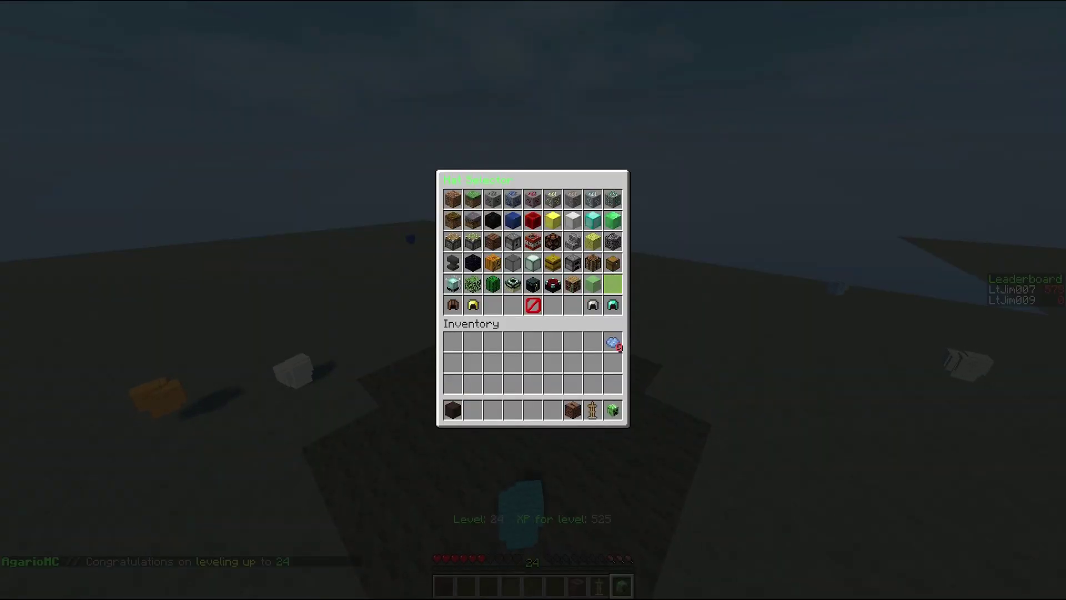
key("Escape")
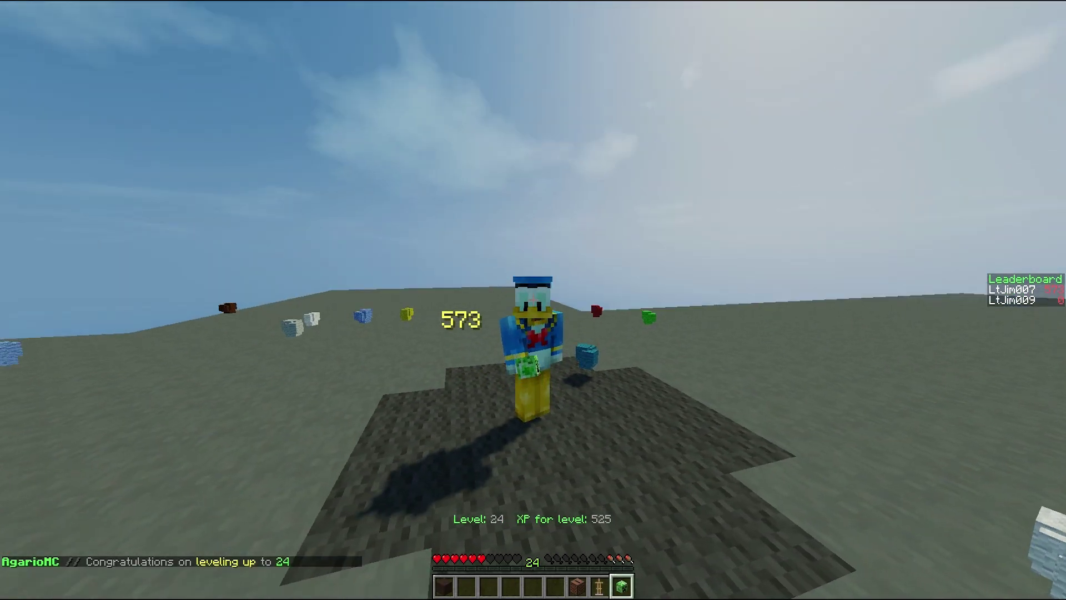
right_click(534, 300)
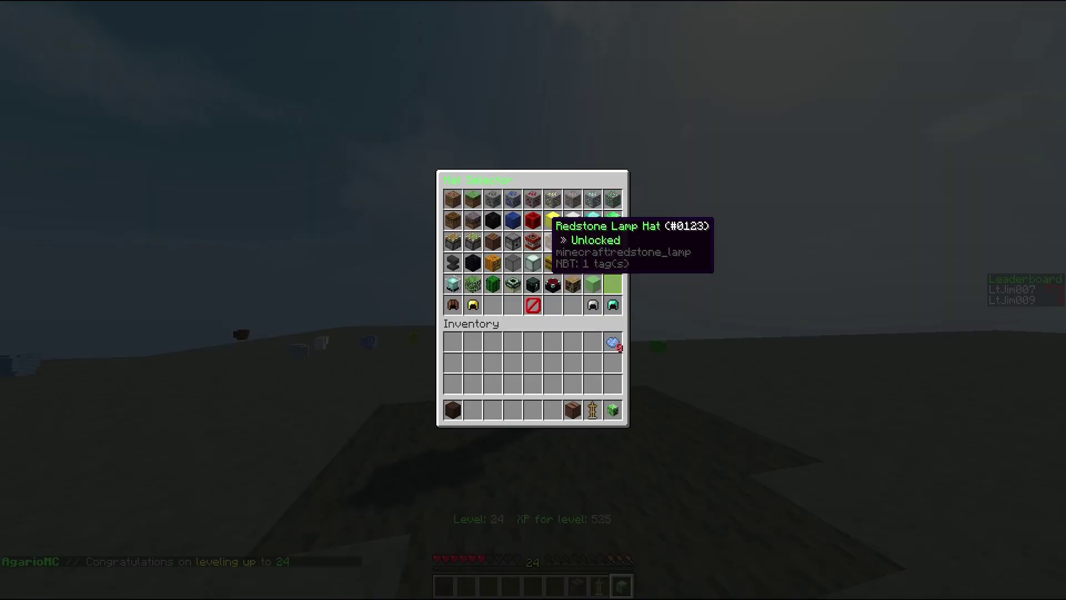
left_click(600, 283)
right_click(534, 300)
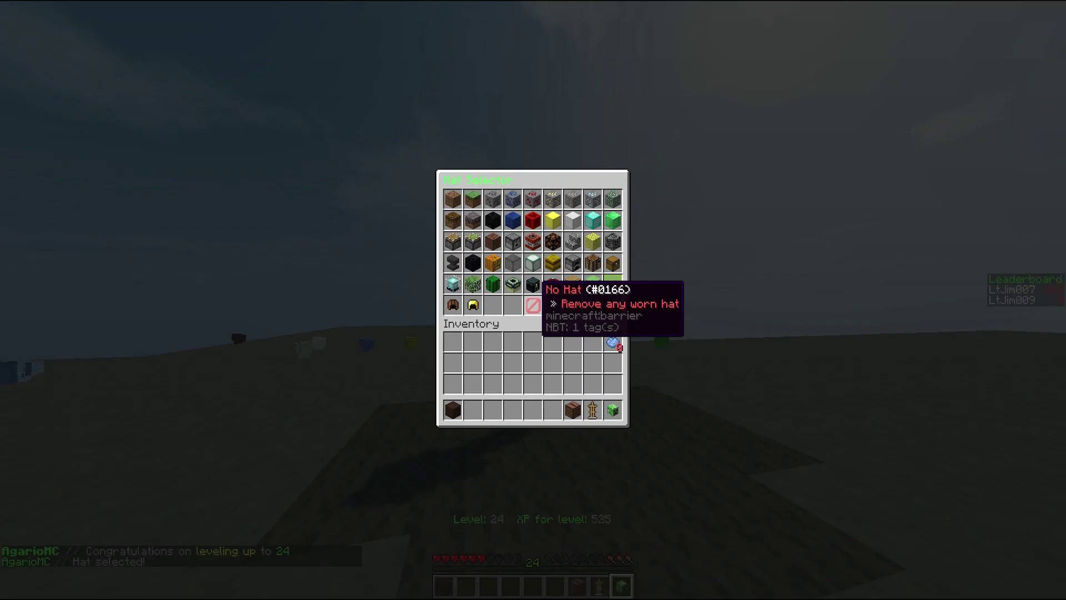
left_click(534, 284)
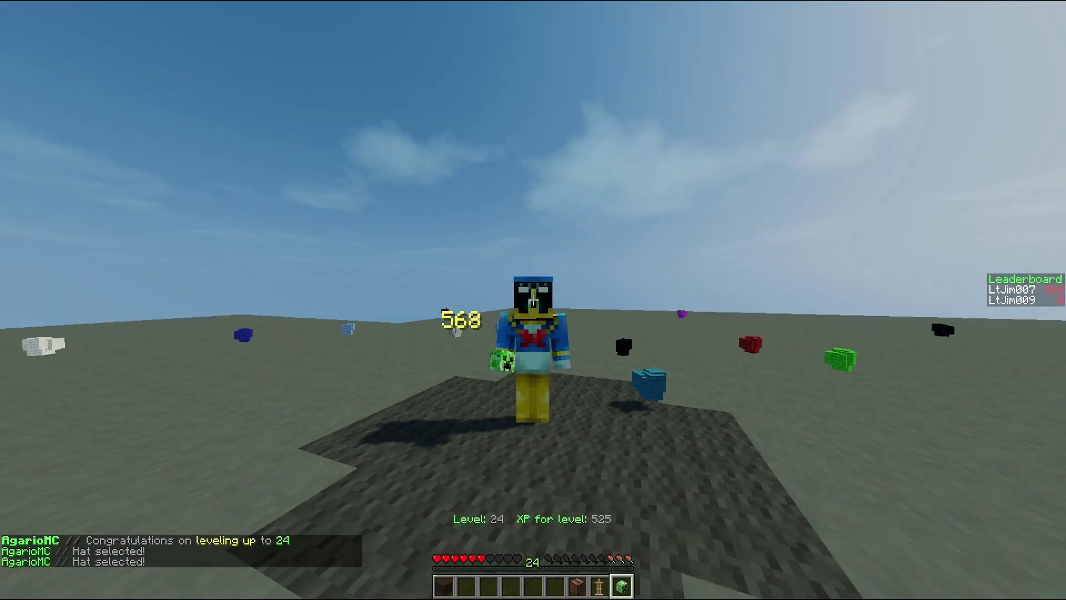
key("F5")
key("F5")
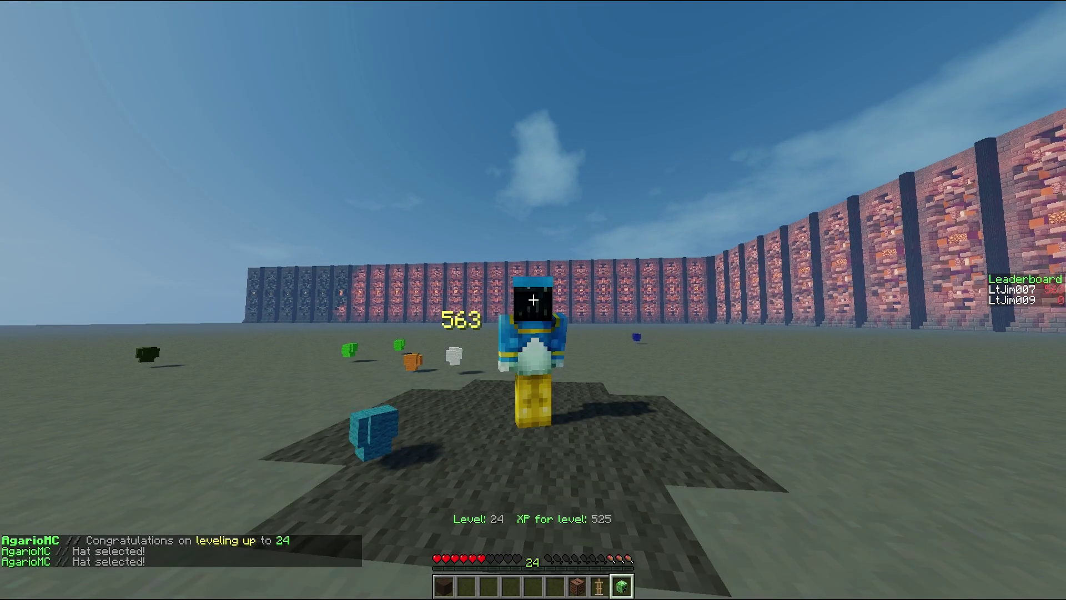
right_click(533, 300)
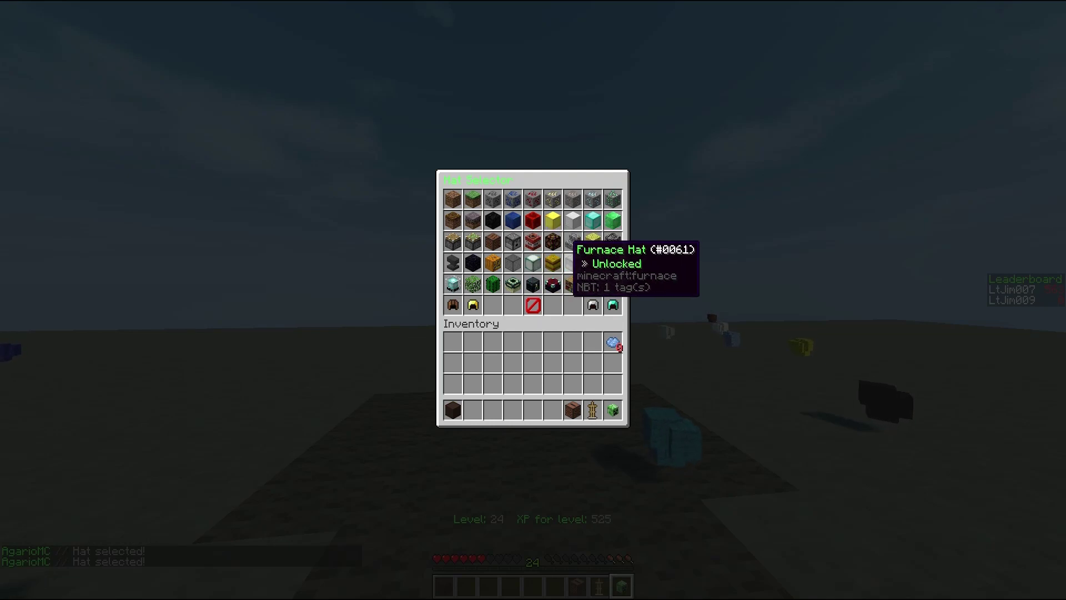
left_click(556, 240)
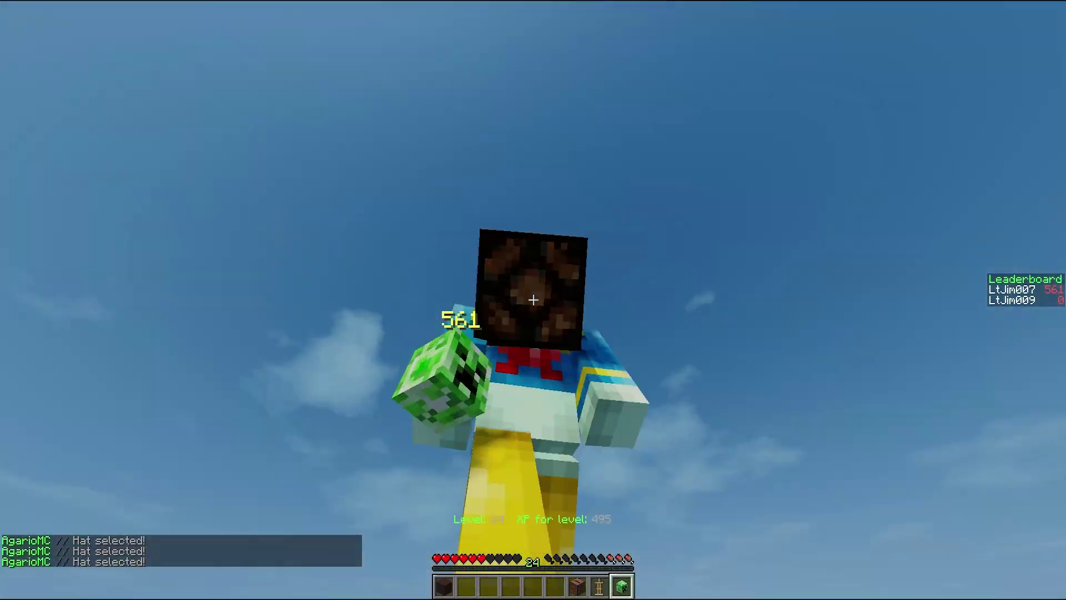
Roam the Agar.io arena in third person eating pellets, switching between hotbar items
key("F5")
key("F5")
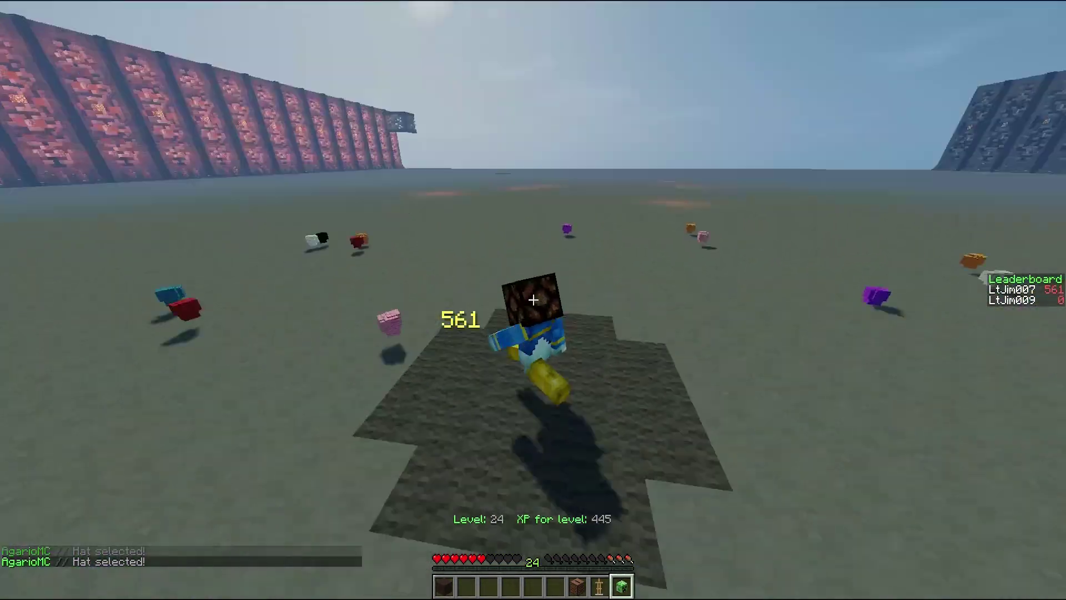
key("F5")
key("F5")
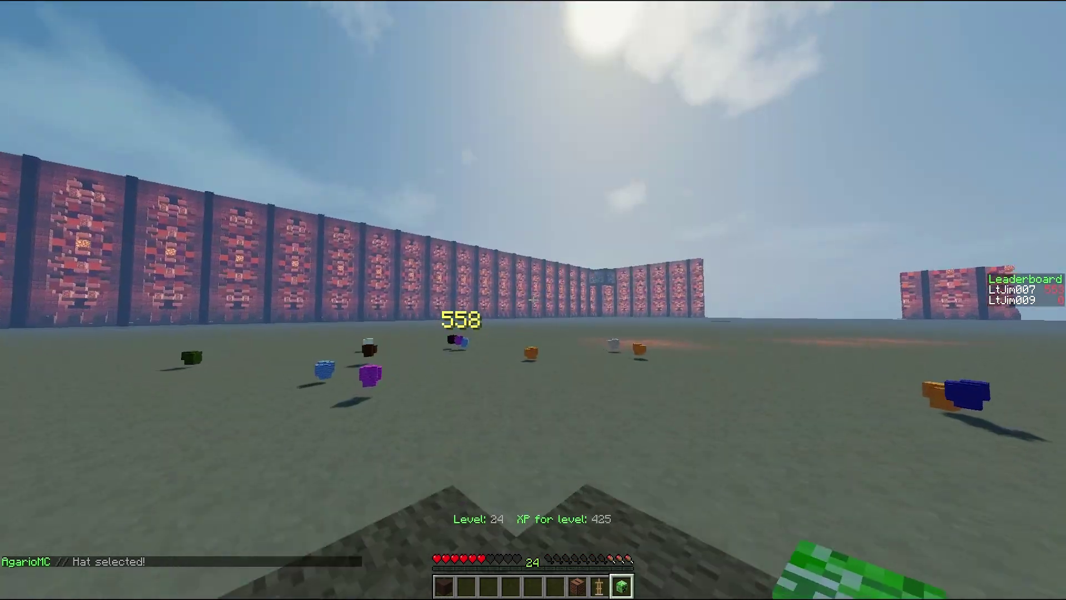
key("w")
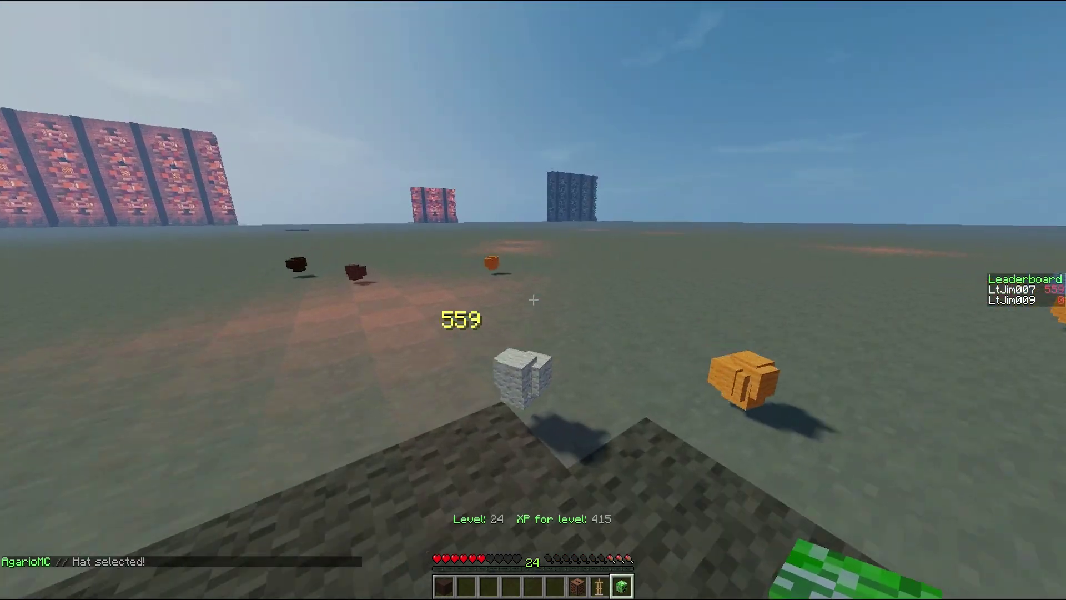
key("w")
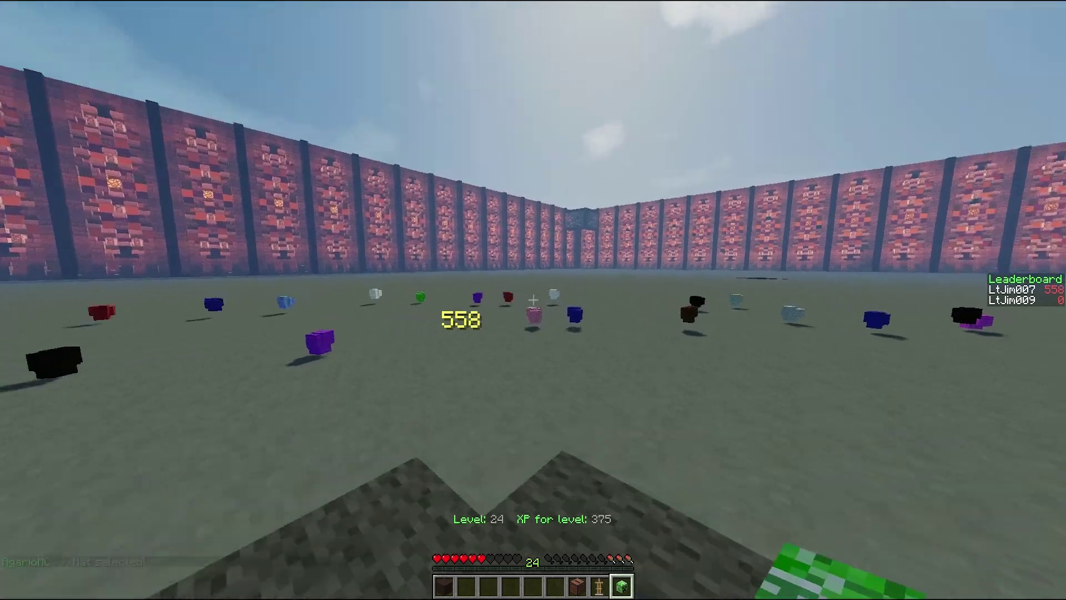
key("w")
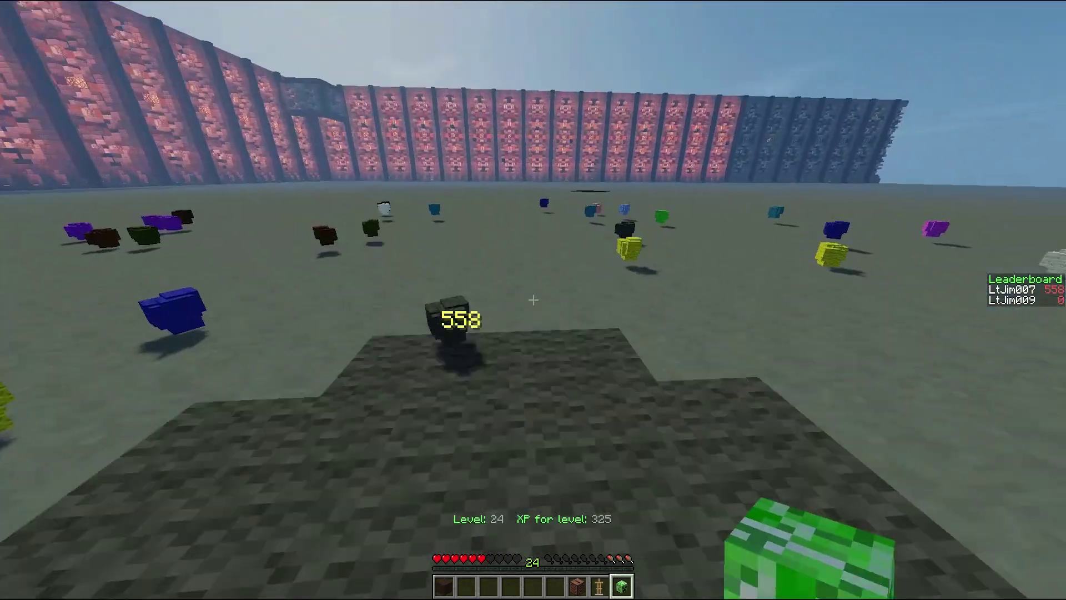
key("w")
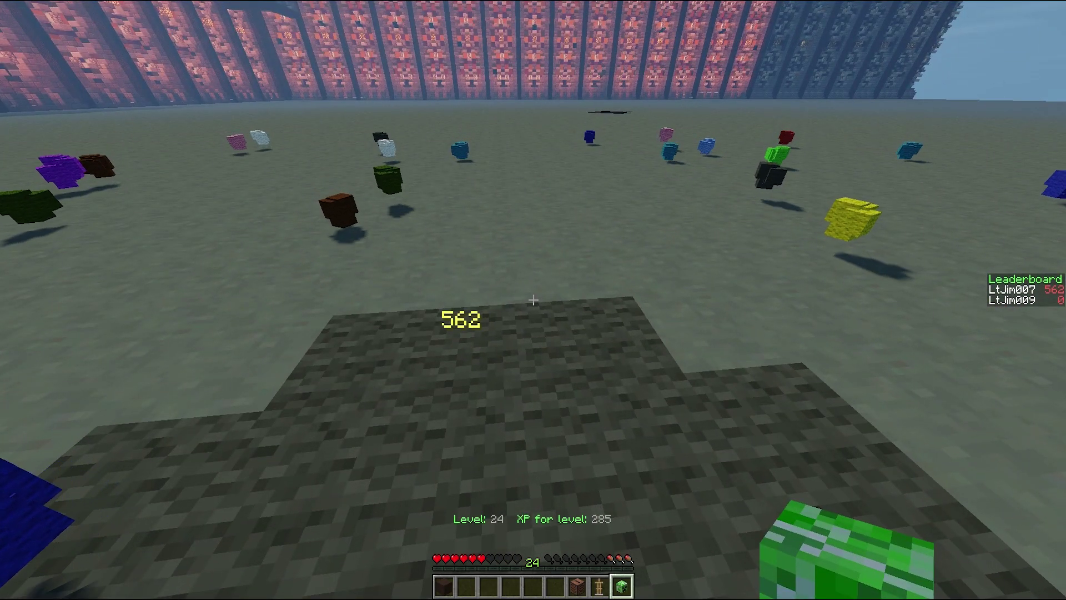
key("2")
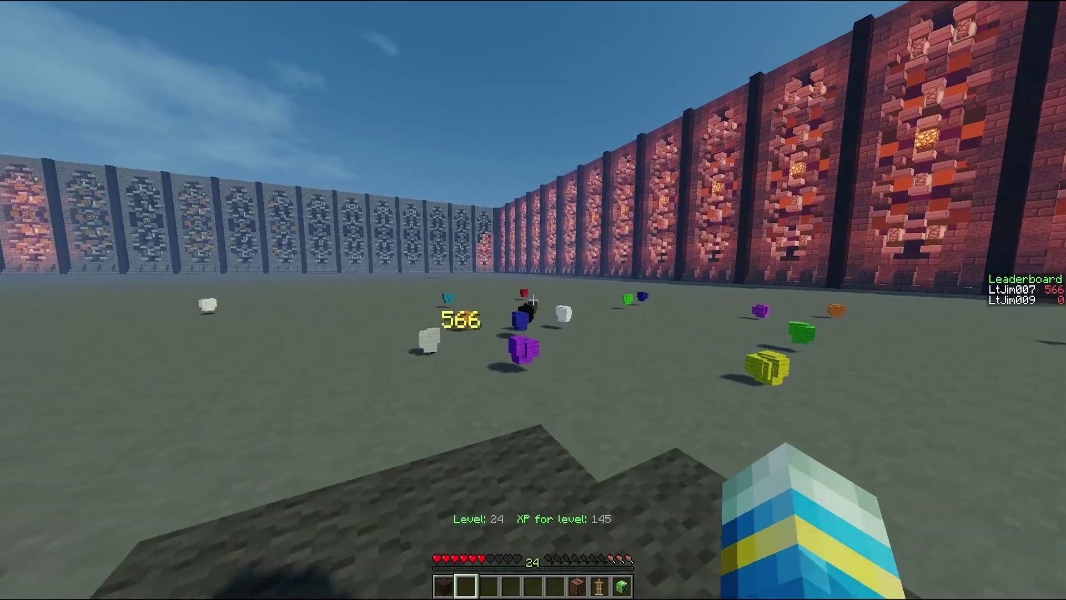
key("1")
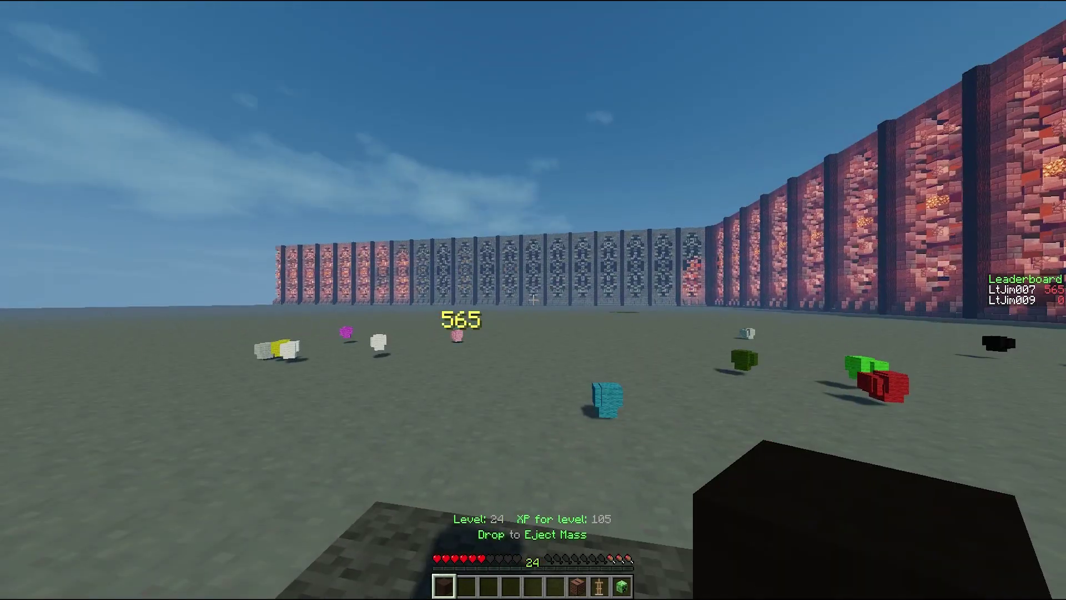
Hold the green hat item and open, then close, the Hat Selector
key("9")
right_click(533, 300)
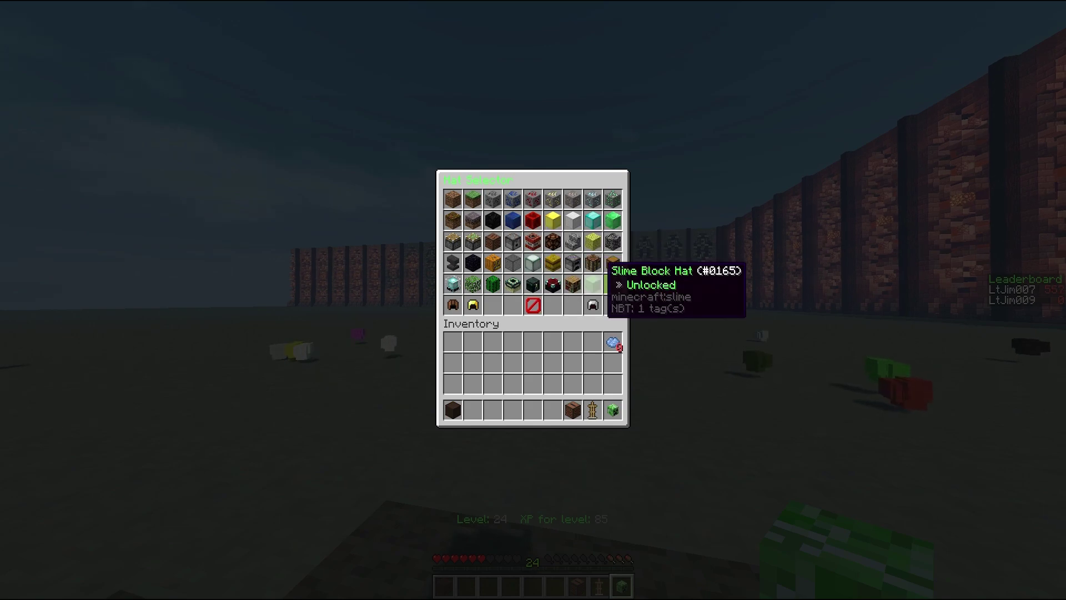
left_click(597, 279)
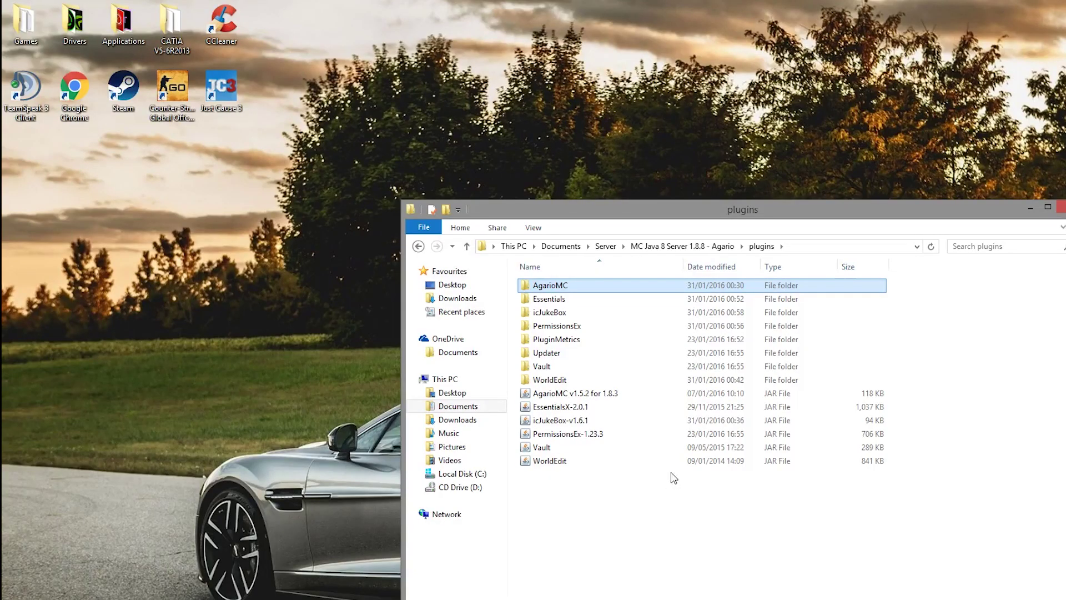
Browse the icJukeBox tracks folder, selecting its nine .nbs song files
left_click(571, 398)
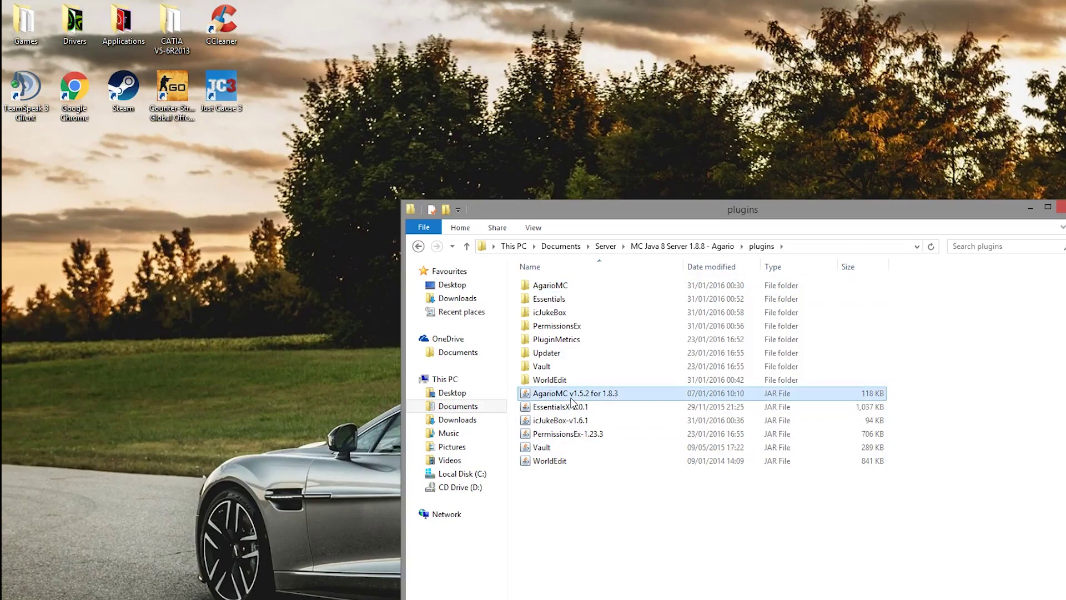
left_click(569, 427)
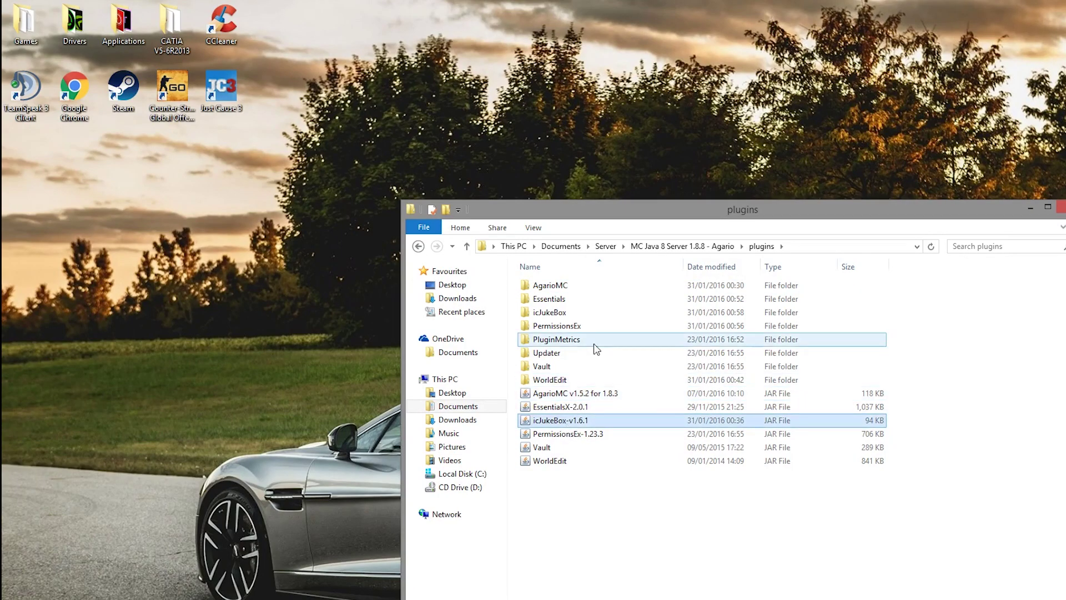
double_click(578, 311)
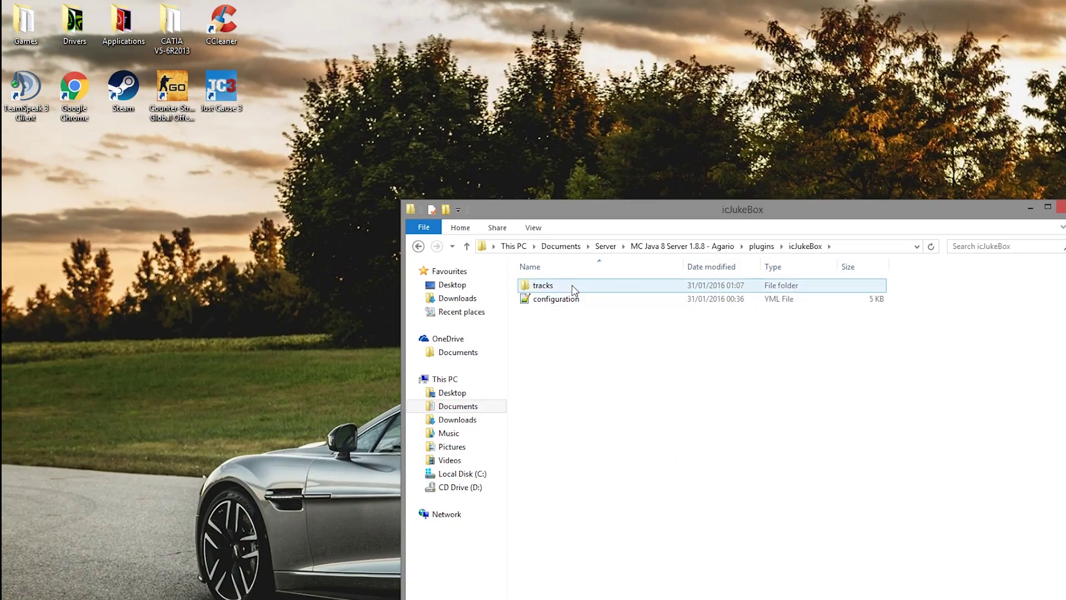
double_click(572, 286)
left_click_drag(839, 523, 519, 275)
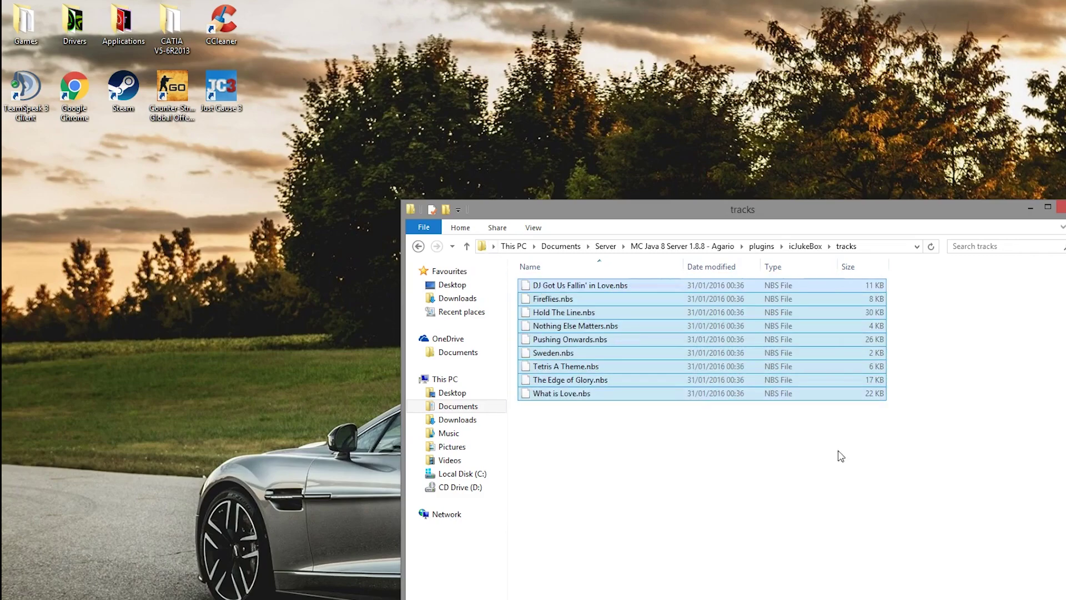
left_click(975, 487)
left_click_drag(988, 529, 551, 245)
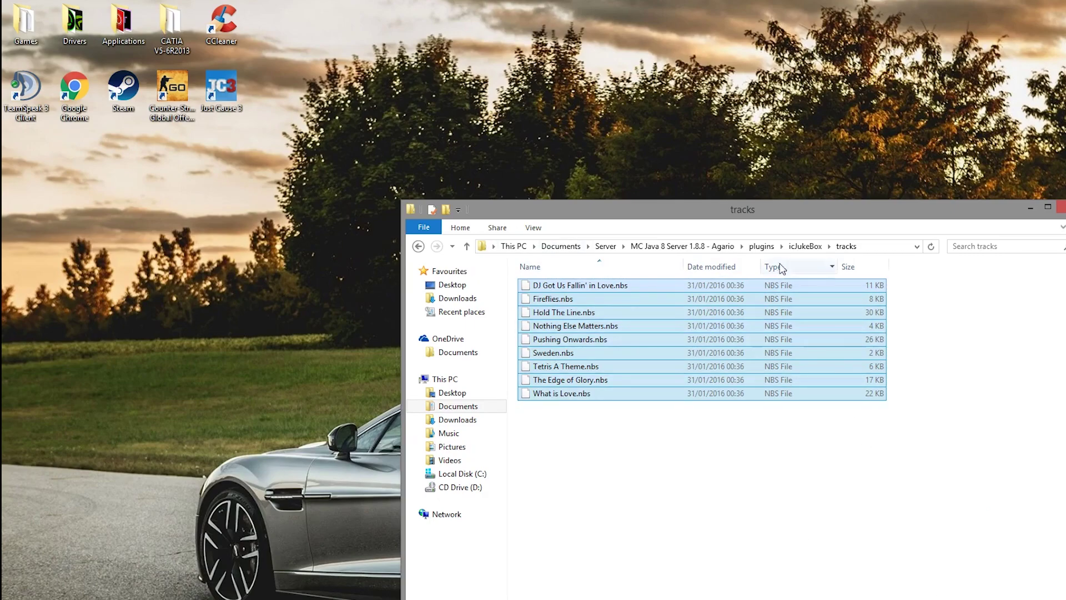
left_click_drag(883, 487, 504, 293)
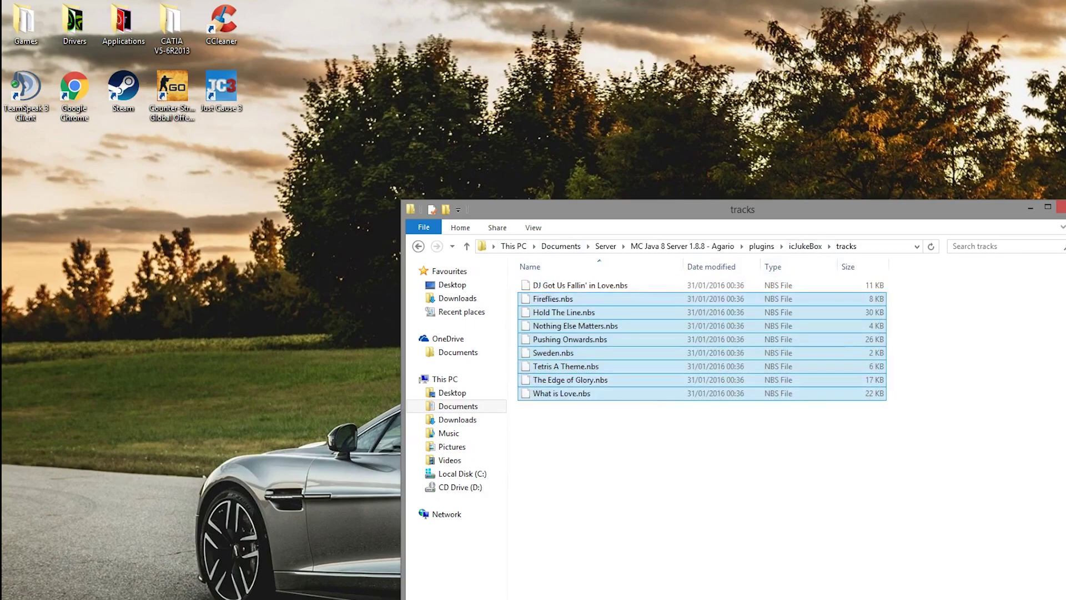
Return to plugins and open the AgarioMC folder's config.yml in Notepad++
left_click(762, 246)
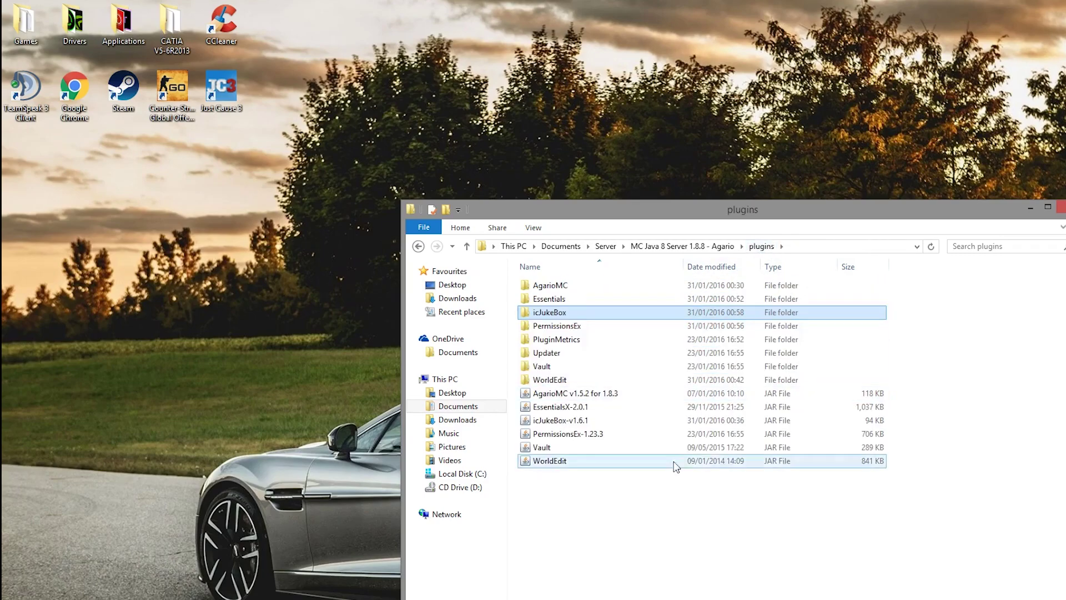
double_click(580, 285)
left_click_drag(894, 443, 561, 285)
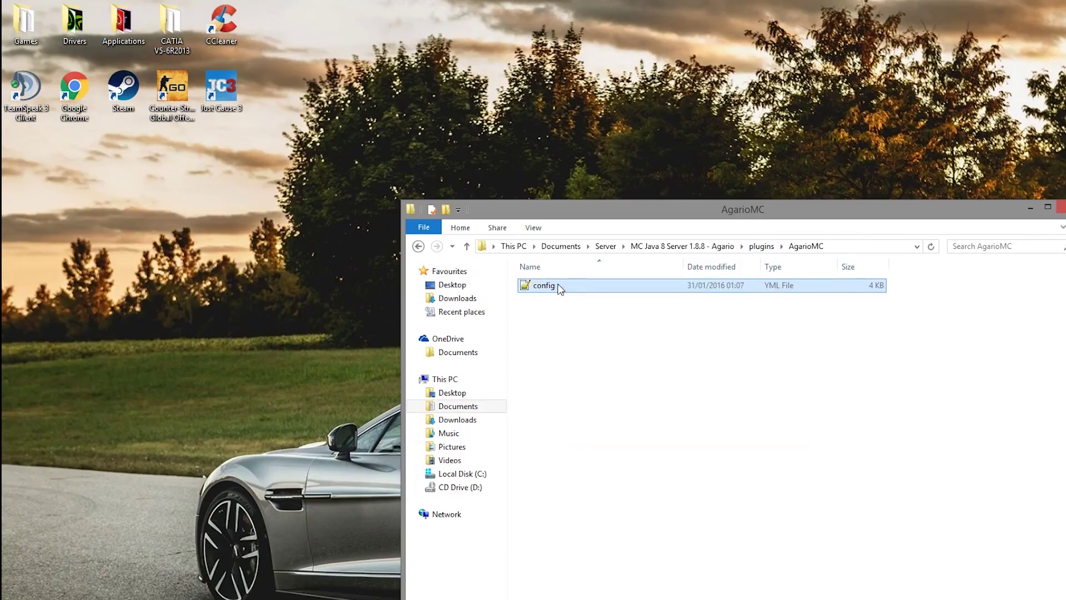
double_click(558, 285)
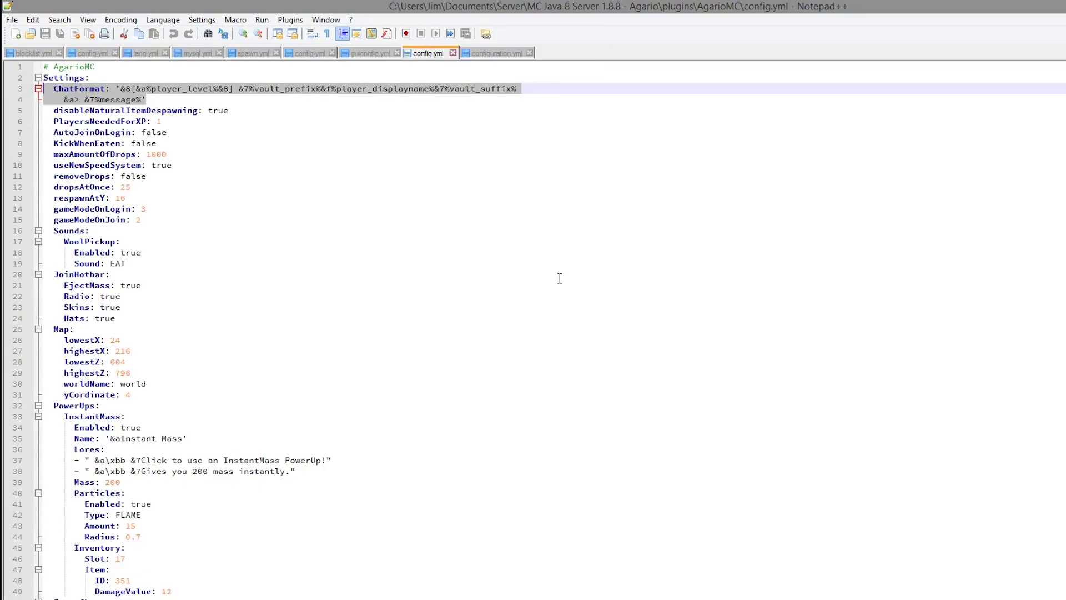
mouse_move(214, 100)
left_mouse_down()
mouse_move(45, 78)
mouse_move(44, 99)
left_mouse_up()
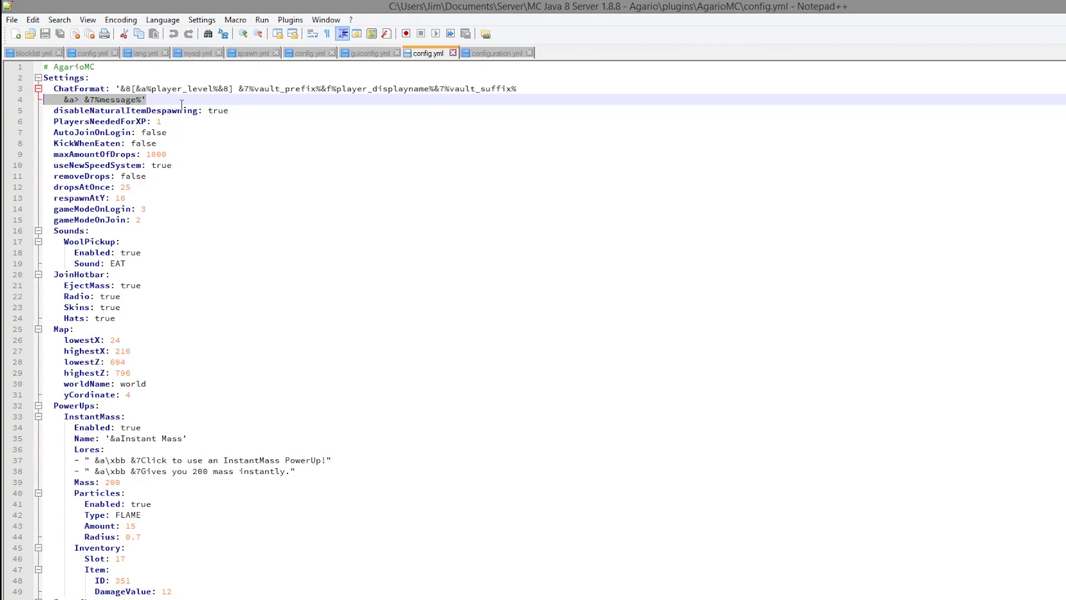
scroll(178, 114, "down", 7)
scroll(166, 118, "up", 7)
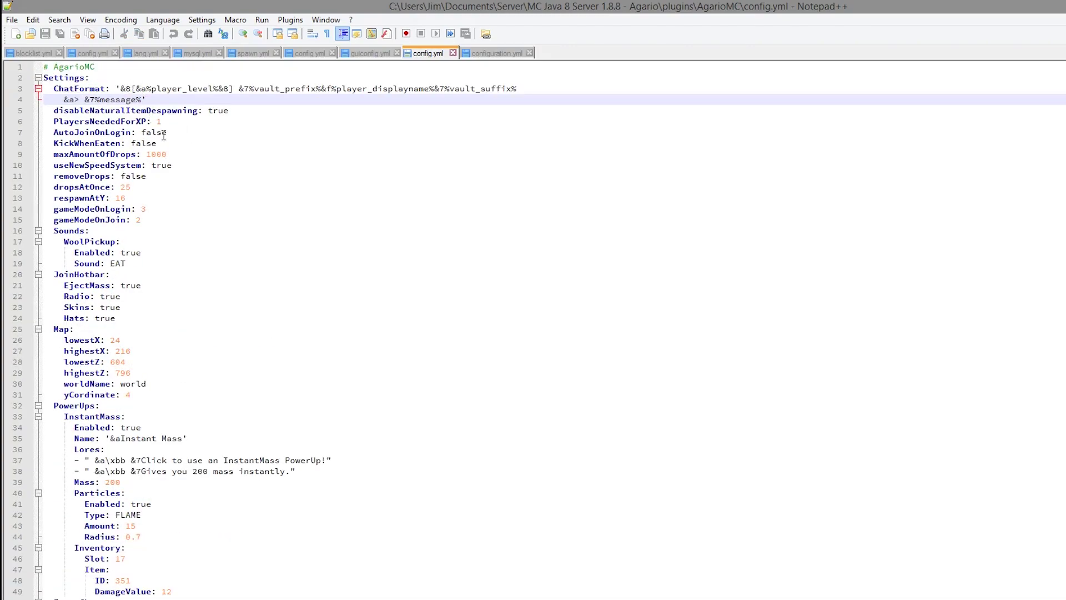
mouse_move(243, 110)
left_mouse_down()
mouse_move(161, 121)
mouse_move(48, 110)
left_mouse_up()
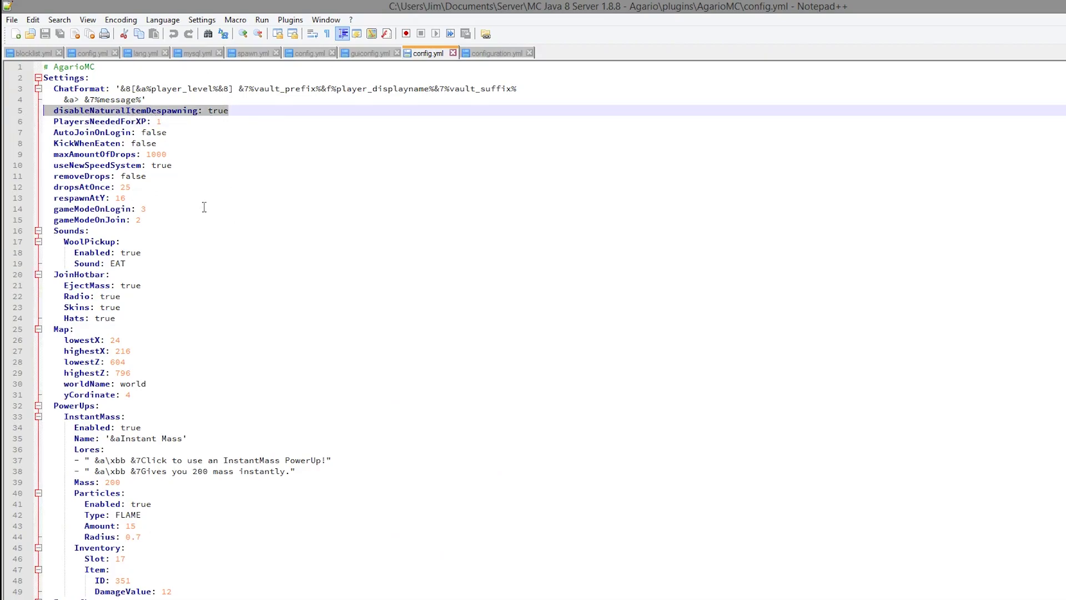
scroll(205, 207, "down", 14)
scroll(211, 179, "up", 14)
left_click_drag(177, 142, 31, 138)
left_click(98, 132)
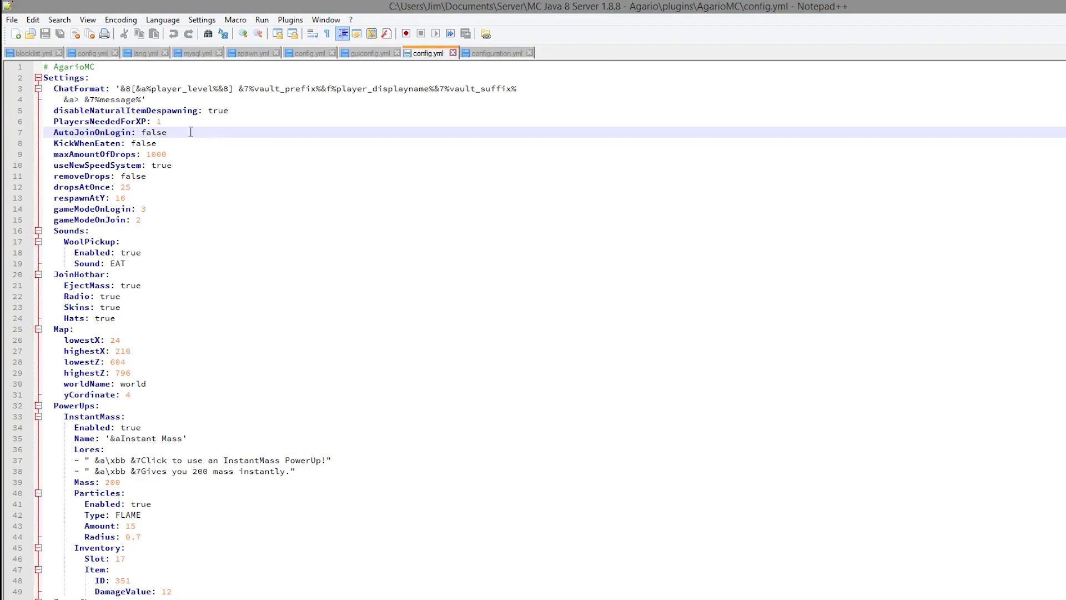
Change AutoJoinOnLogin from false to true and save config.yml
left_click_drag(167, 132, 142, 134)
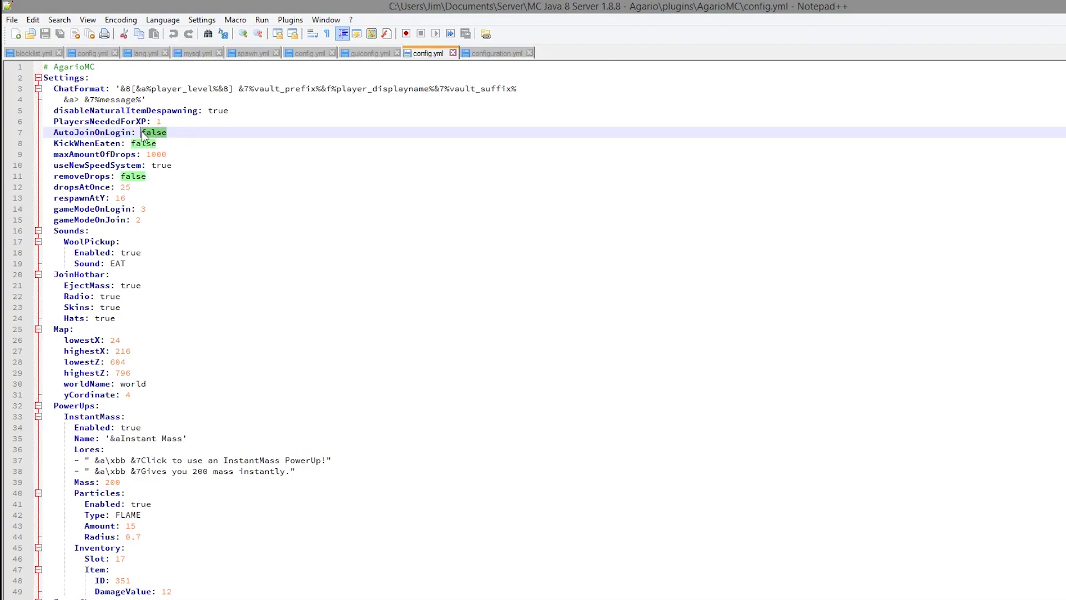
type("tru")
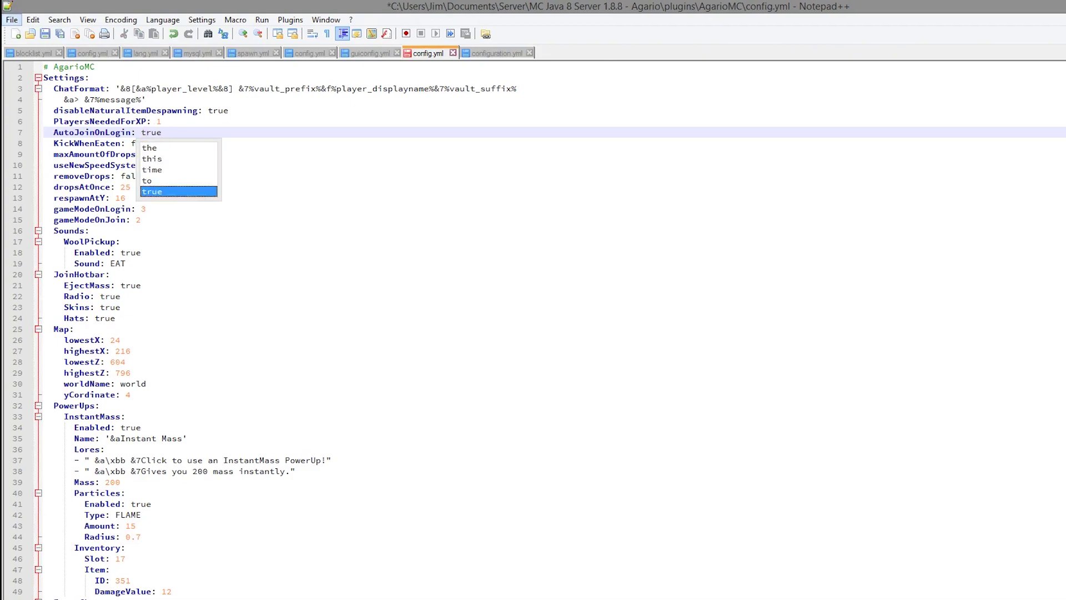
left_click(45, 33)
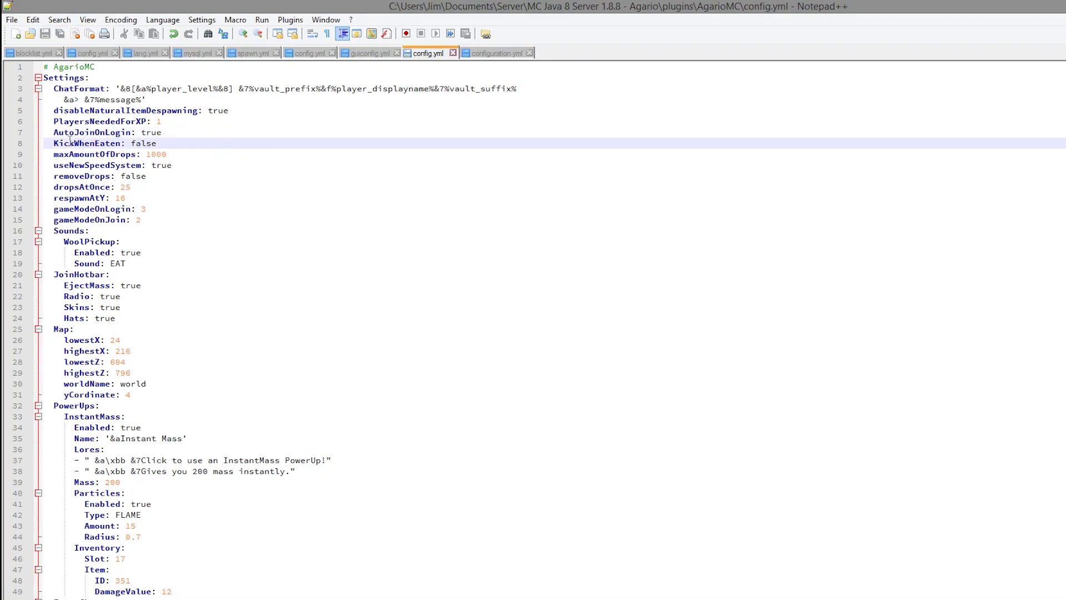
Review KickWhenEaten, maxAmountOfDrops 1000, gameModeOnLogin 3 and gameModeOnJoin 2 settings
left_click_drag(55, 144, 123, 144)
left_click(165, 145)
scroll(173, 149, "down", 7)
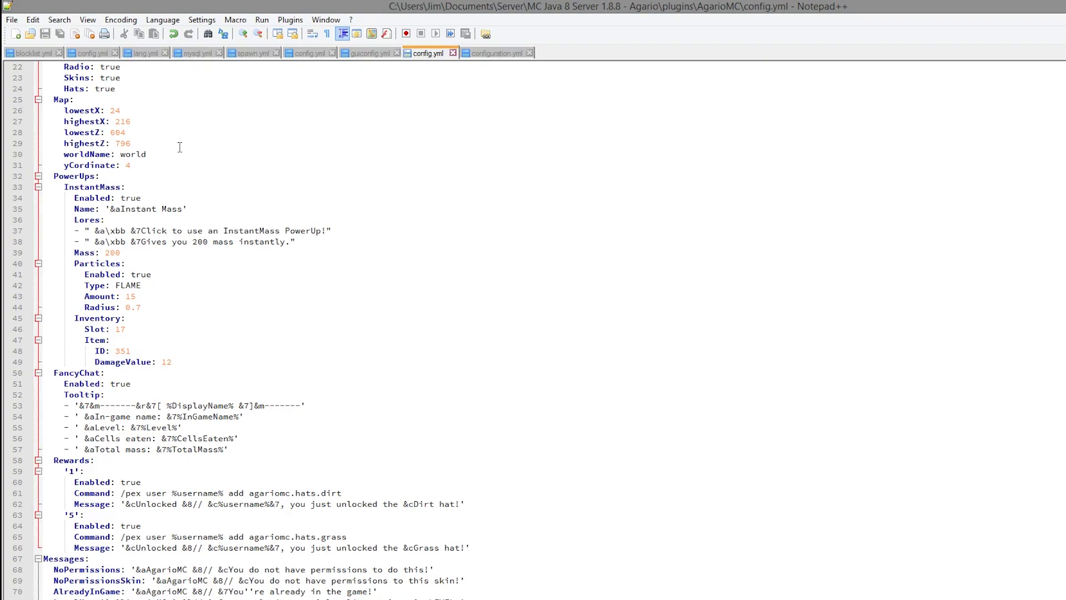
scroll(180, 147, "up", 7)
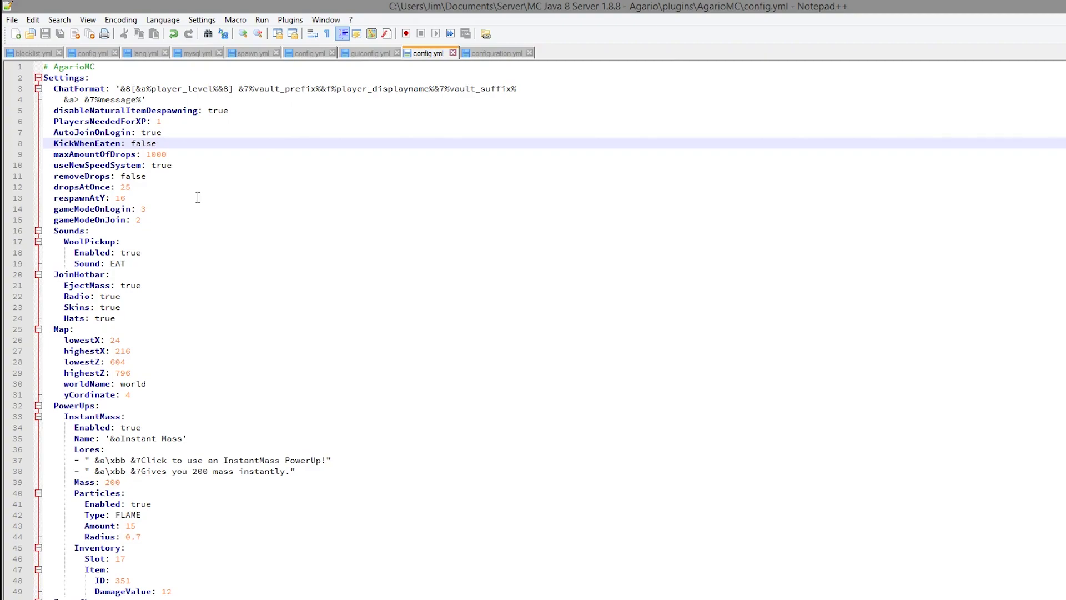
left_click_drag(205, 155, 110, 154)
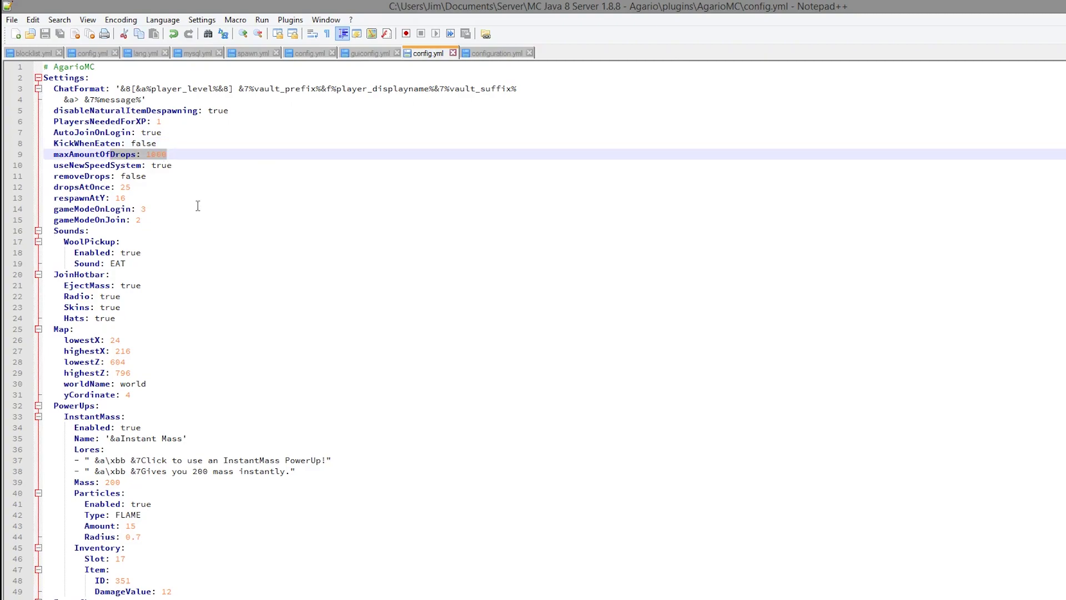
scroll(198, 206, "down", 10)
scroll(200, 211, "up", 10)
scroll(209, 238, "down", 15)
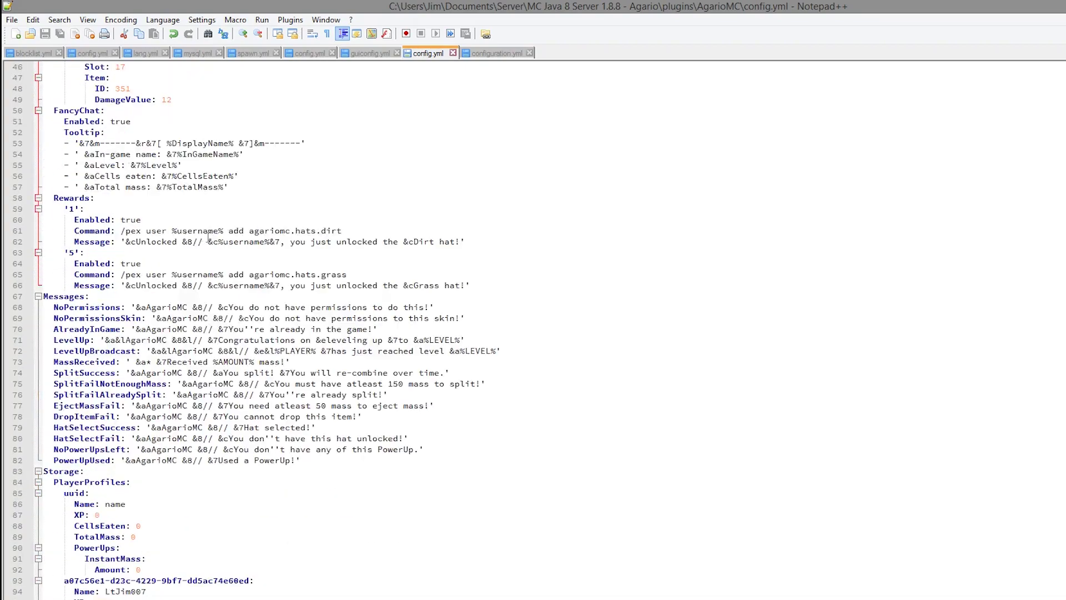
scroll(209, 238, "up", 15)
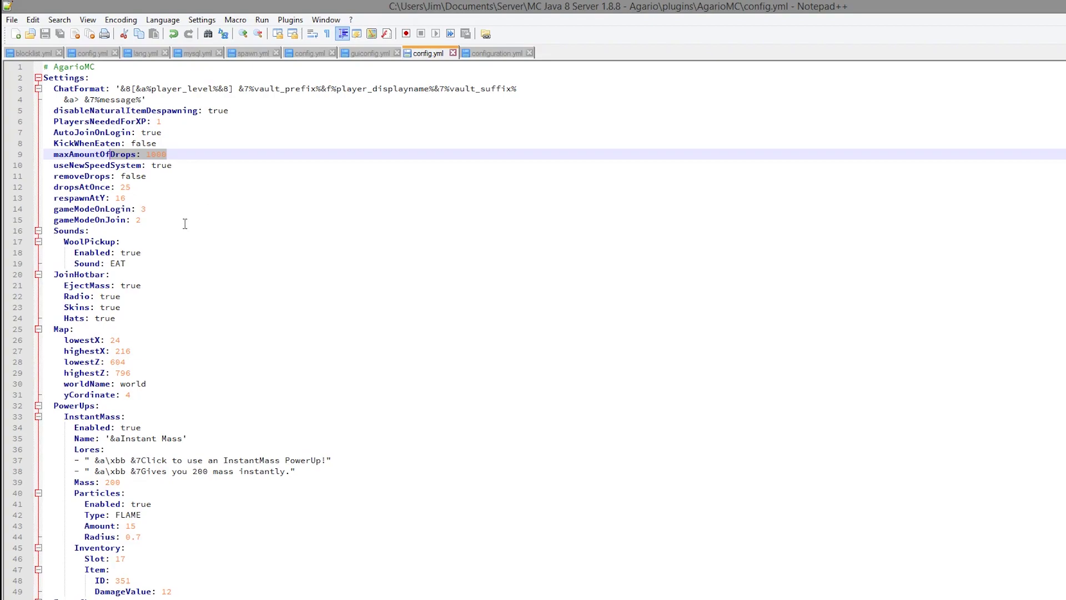
mouse_move(165, 211)
left_mouse_down()
mouse_move(61, 201)
mouse_move(33, 211)
left_mouse_up()
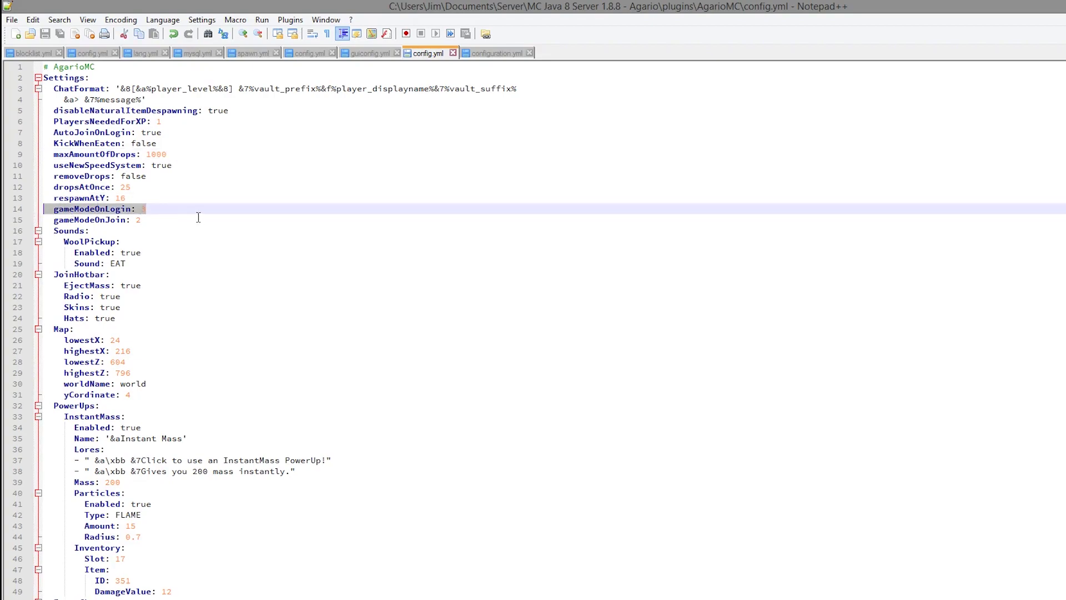
left_click_drag(175, 222, 53, 209)
left_click(192, 219)
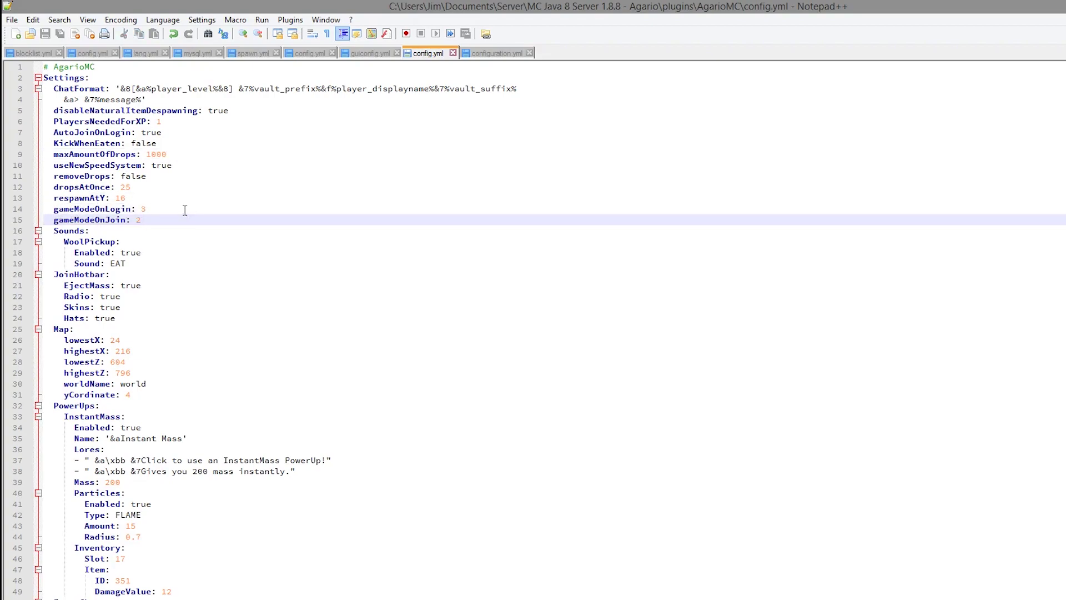
left_click_drag(162, 223, 56, 222)
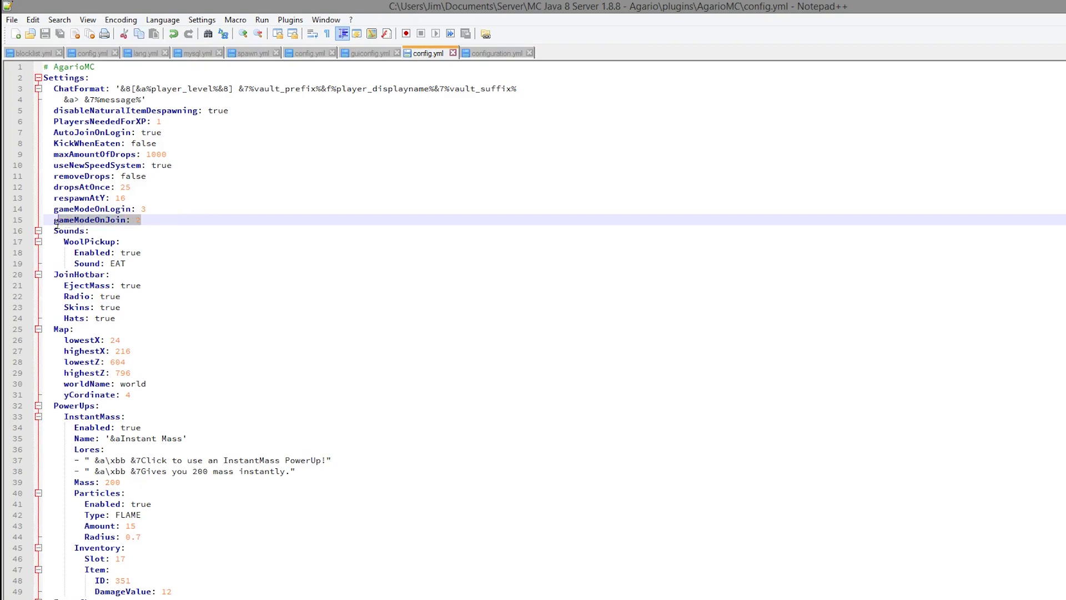
scroll(60, 239, "down", 3)
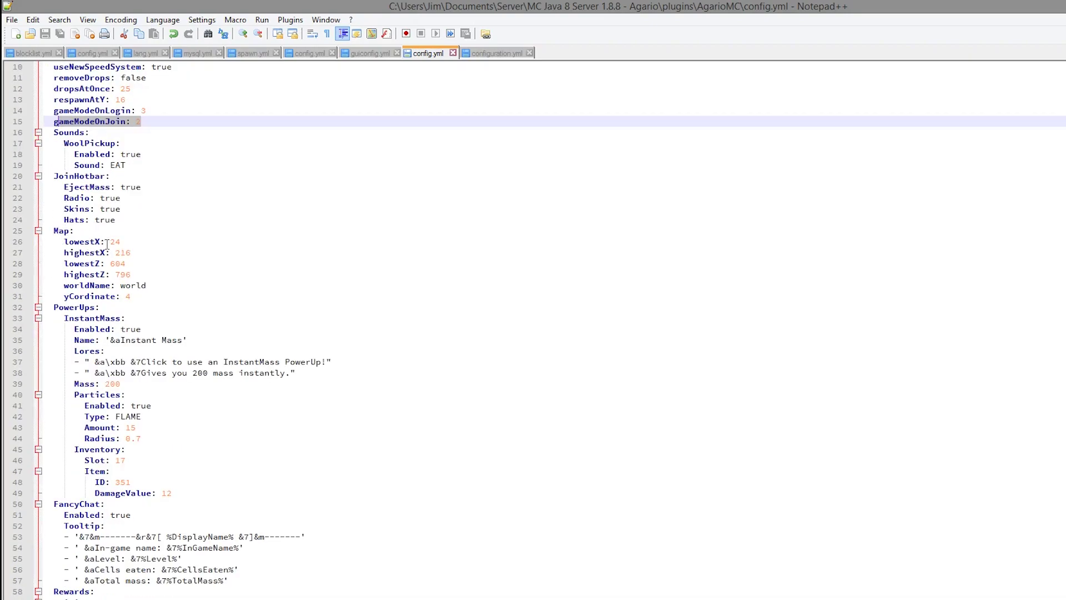
left_click(149, 167)
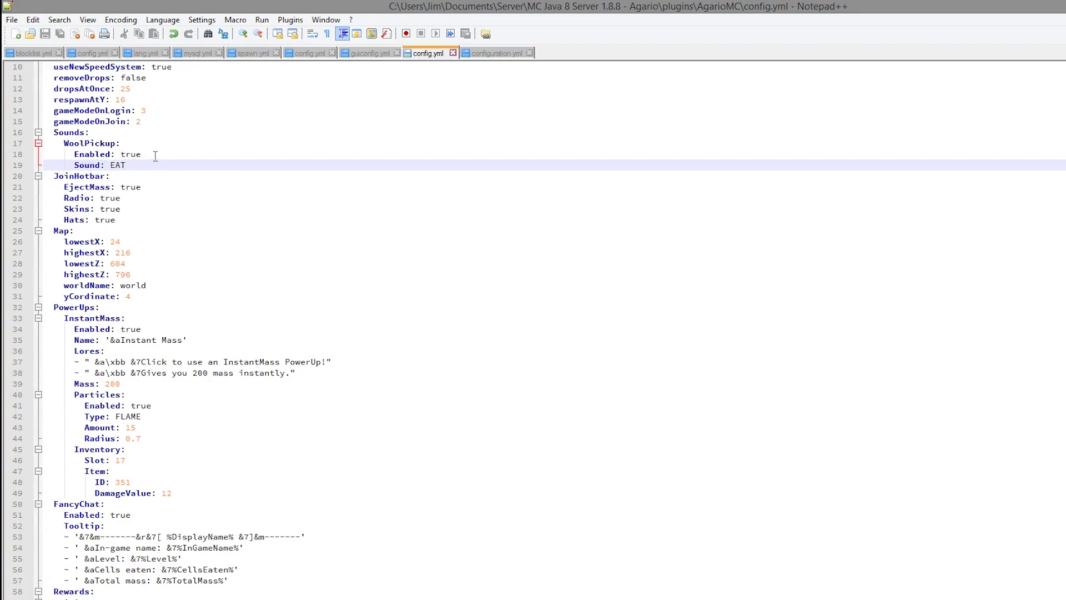
left_click_drag(155, 156, 59, 155)
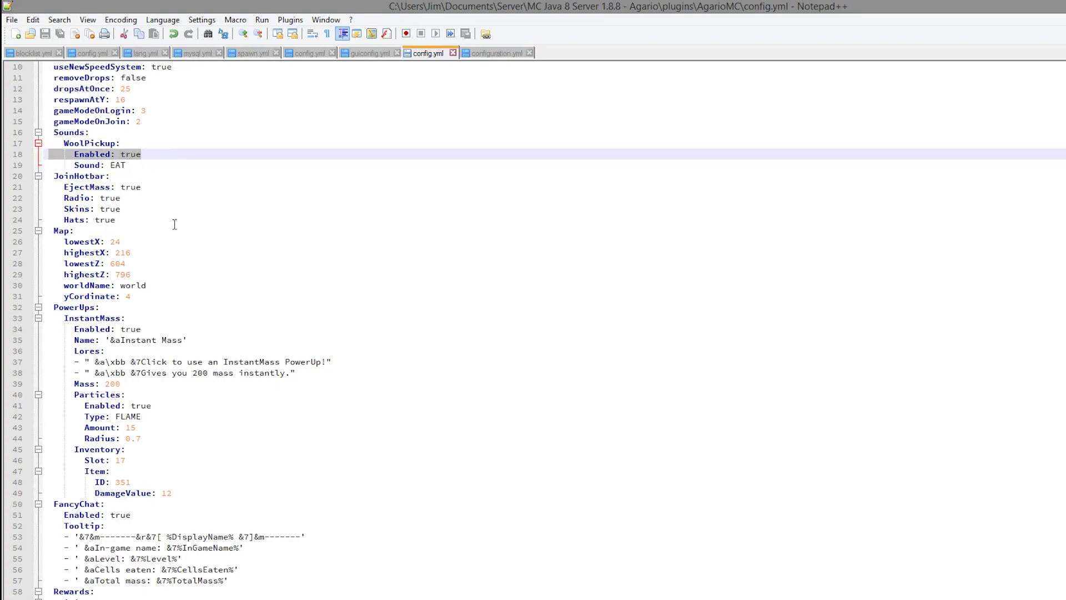
mouse_move(173, 222)
left_mouse_down()
mouse_move(94, 221)
mouse_move(12, 176)
left_mouse_up()
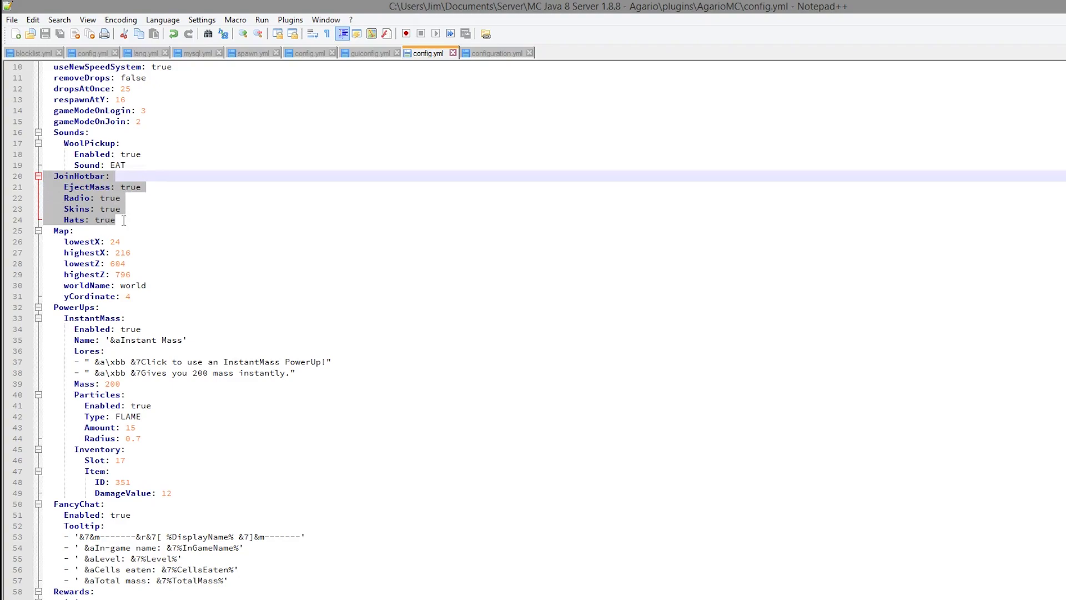
mouse_move(124, 220)
left_mouse_down()
mouse_move(159, 216)
mouse_move(17, 175)
left_mouse_up()
scroll(111, 228, "up", 1)
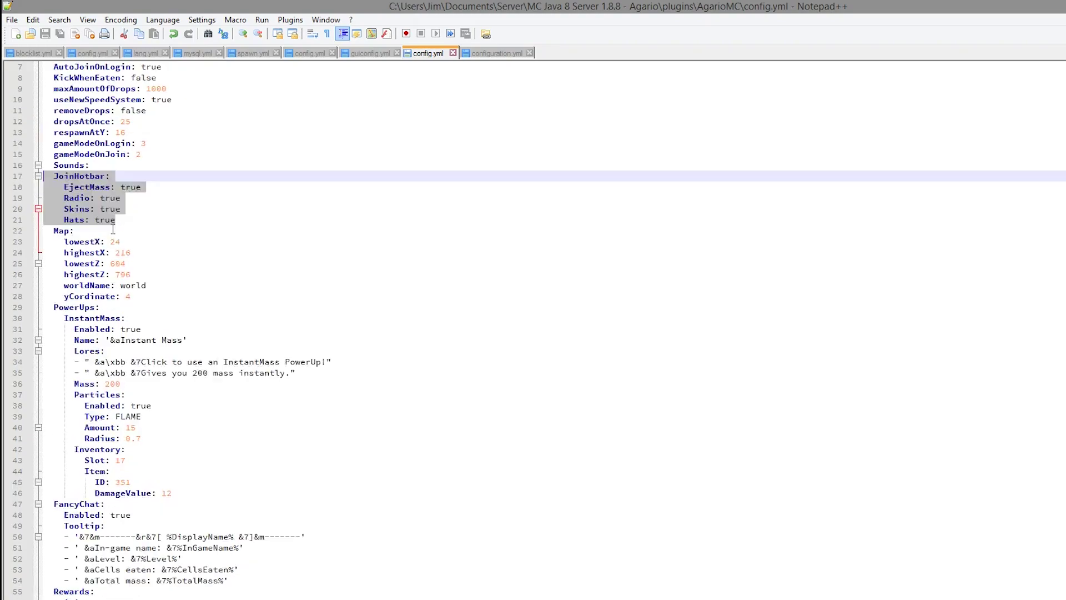
left_click(137, 253)
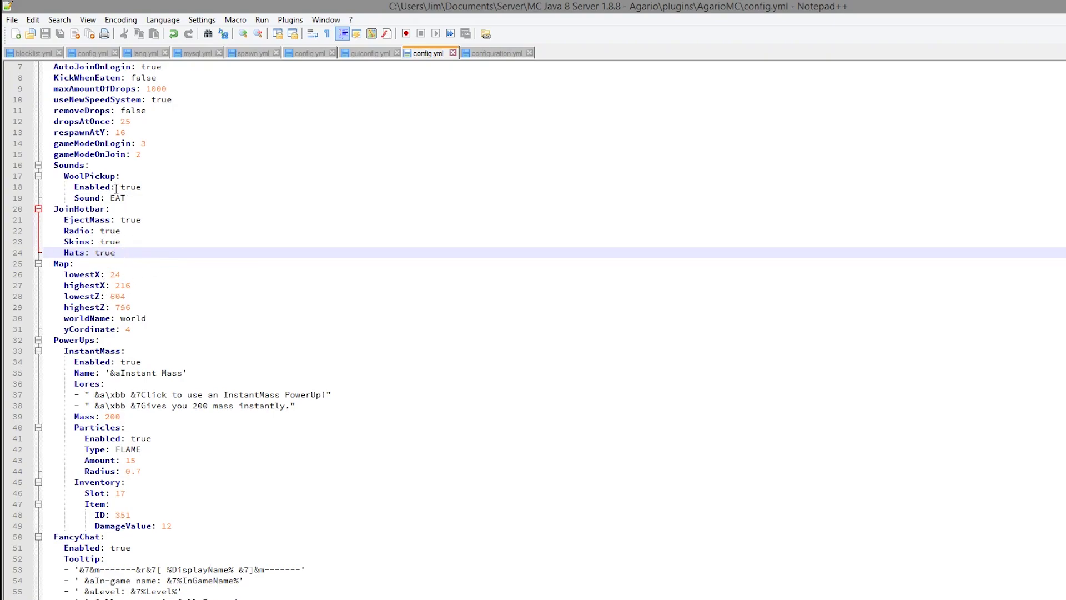
mouse_move(221, 330)
left_mouse_down()
mouse_move(24, 317)
mouse_move(24, 265)
left_mouse_up()
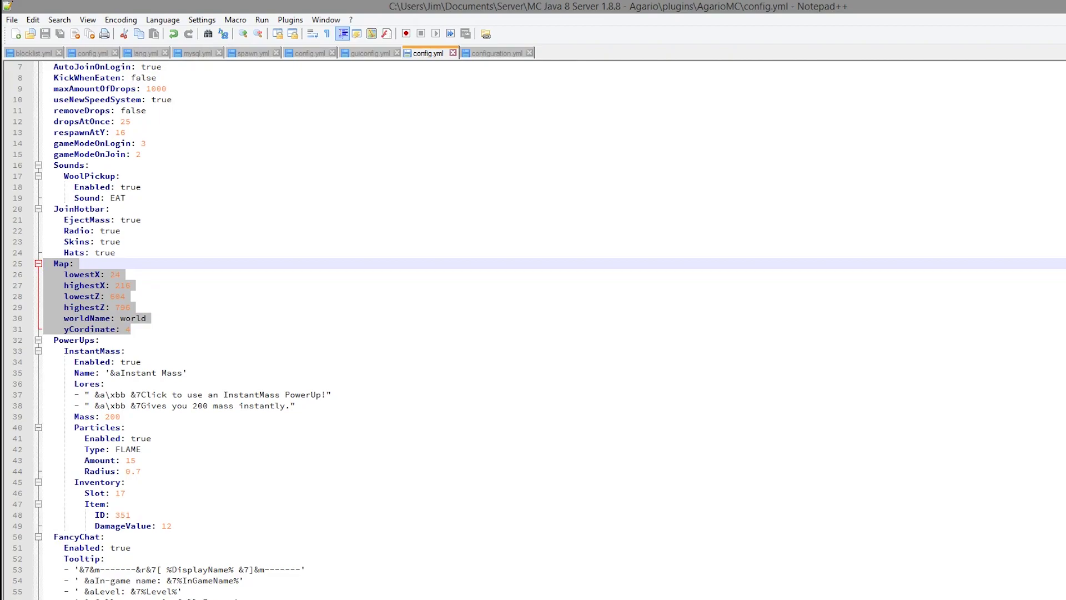
left_click(135, 329)
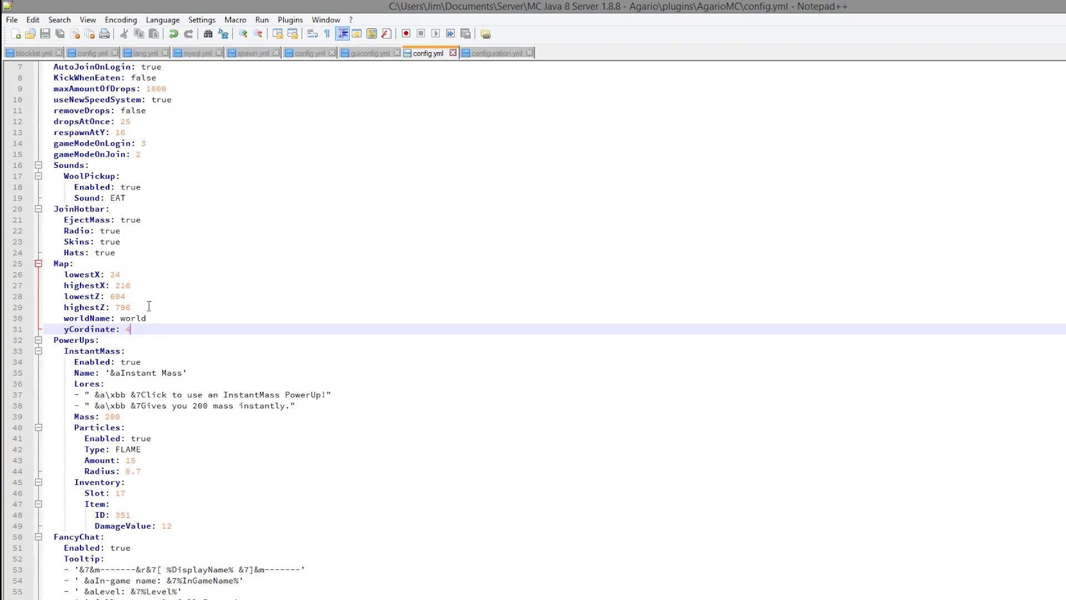
scroll(136, 277, "down", 6)
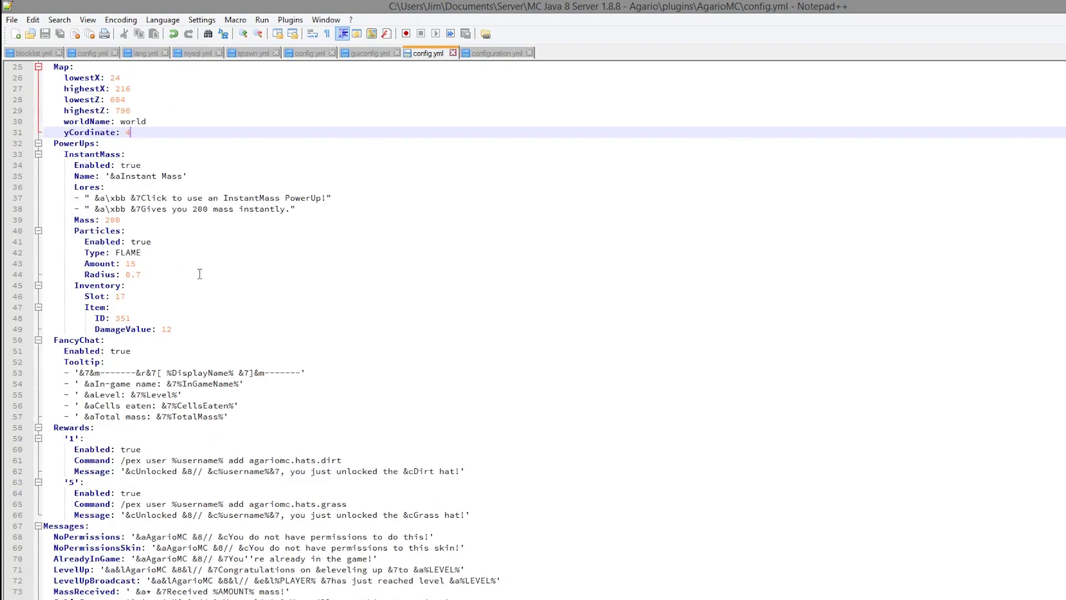
mouse_move(333, 220)
left_mouse_down()
mouse_move(72, 220)
mouse_move(44, 164)
left_mouse_up()
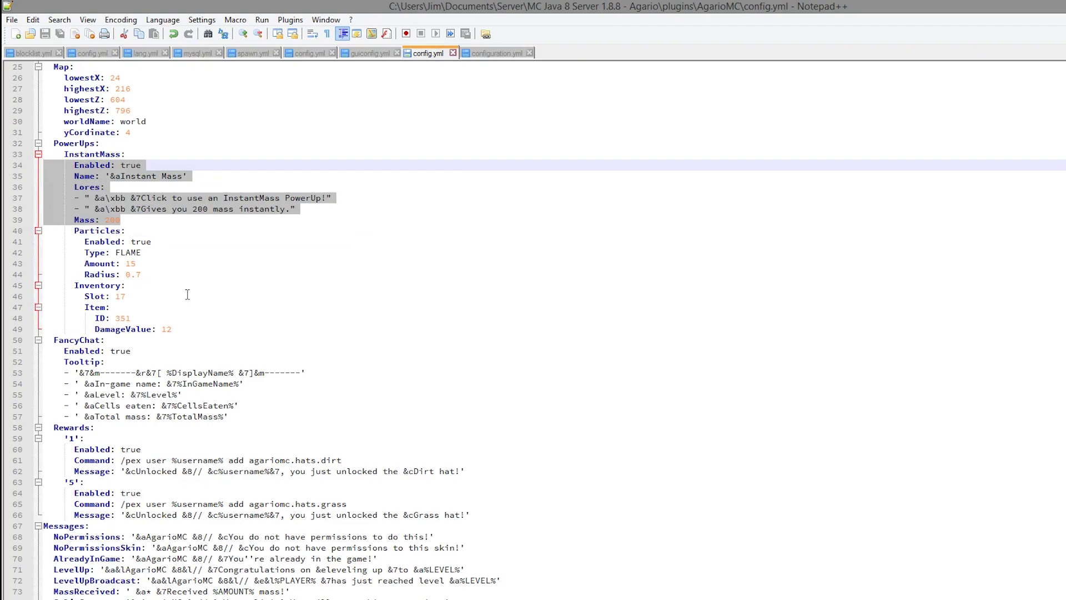
left_click(266, 211)
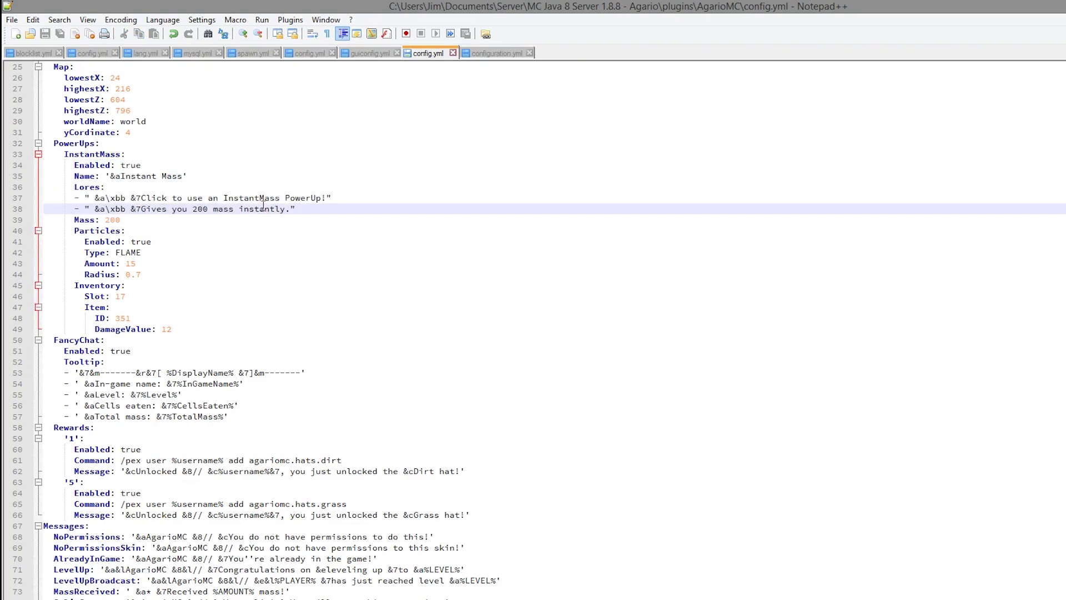
left_click_drag(325, 211, 127, 197)
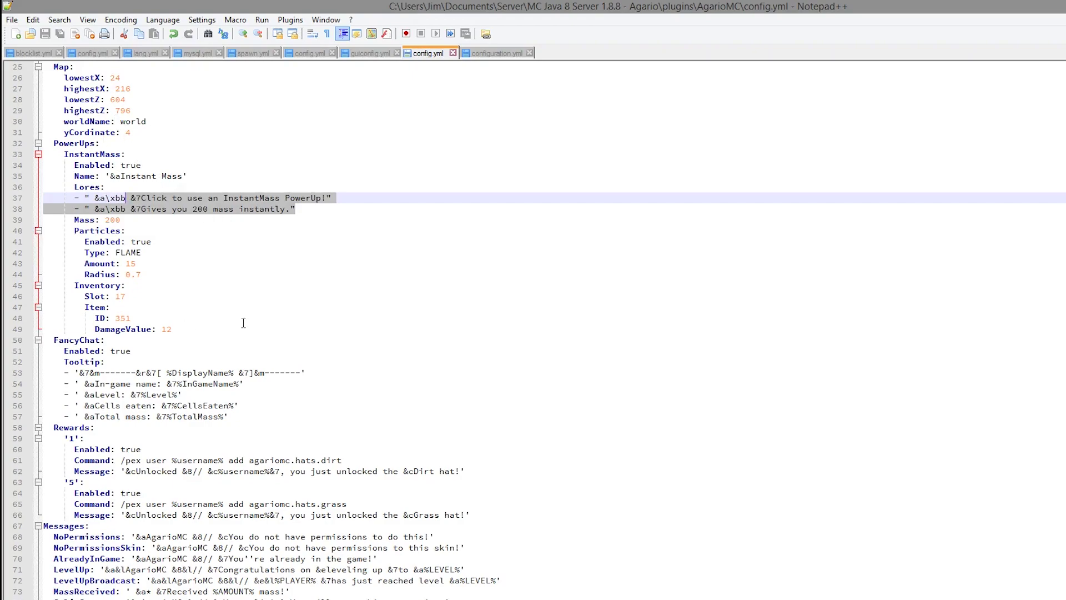
scroll(270, 346, "down", 3)
mouse_move(300, 318)
left_mouse_down()
mouse_move(198, 307)
mouse_move(22, 248)
left_mouse_up()
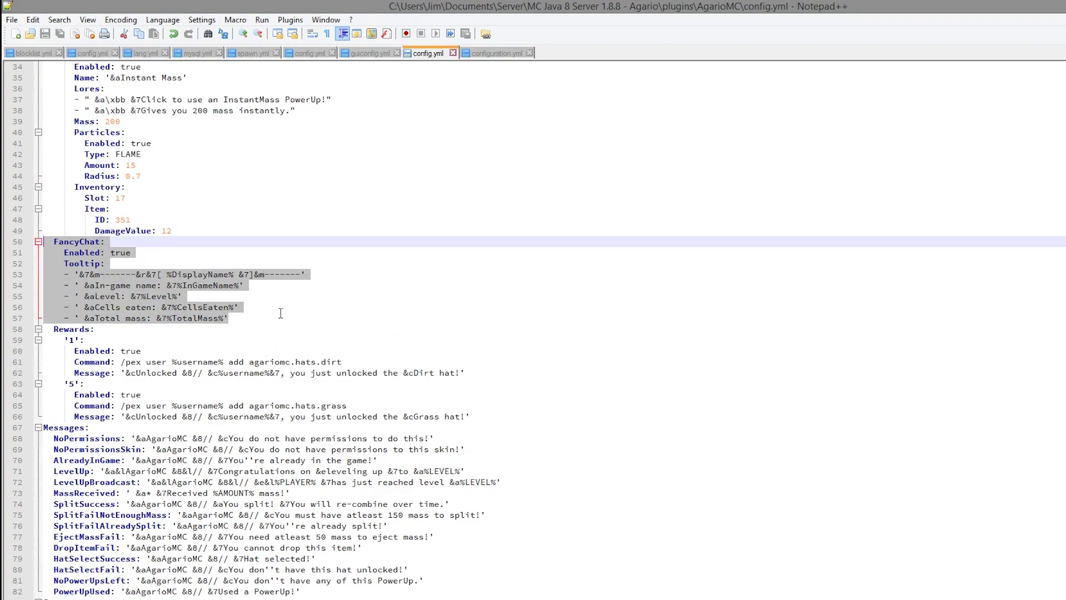
left_click(198, 318)
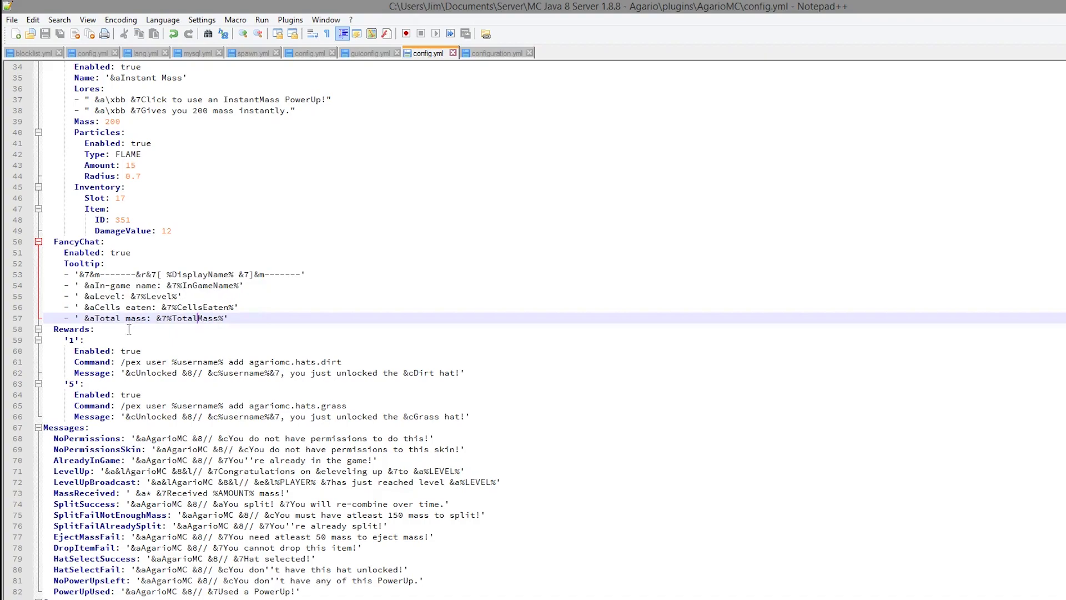
left_click_drag(85, 296, 161, 307)
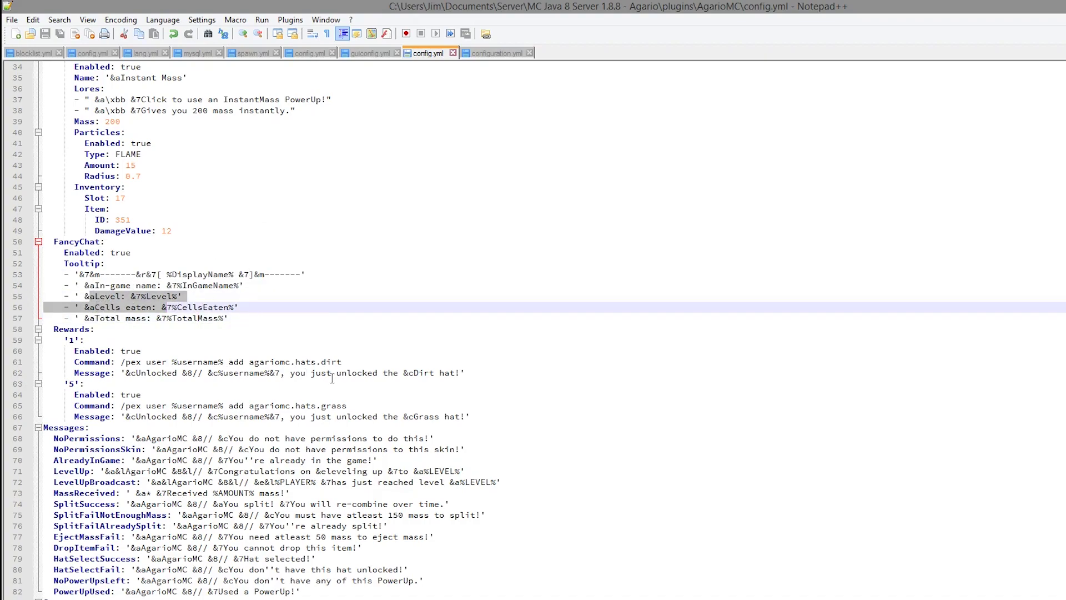
scroll(397, 397, "down", 2)
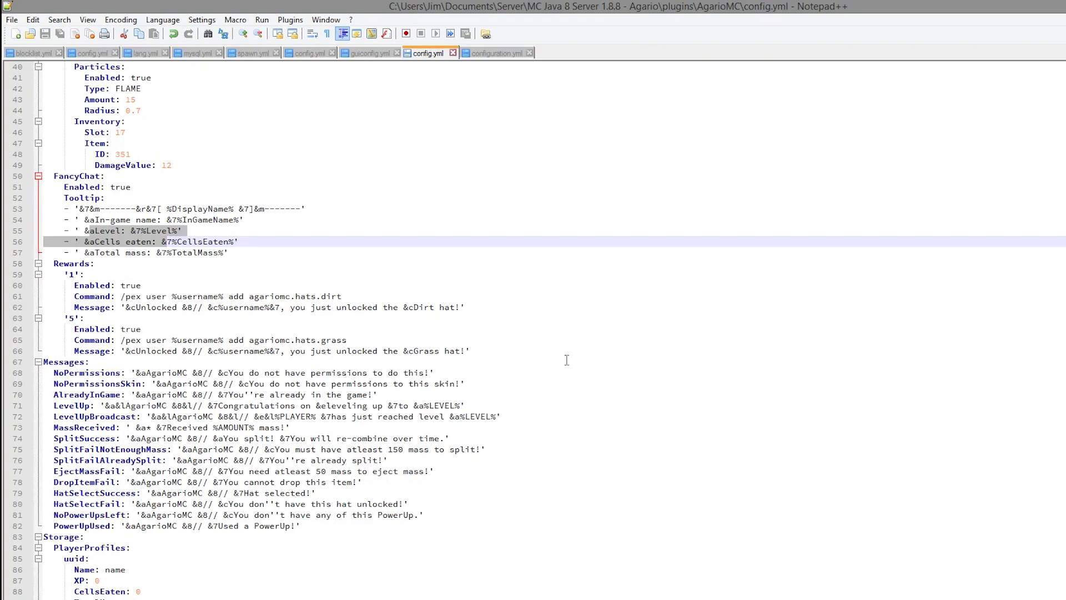
mouse_move(566, 358)
left_mouse_down()
mouse_move(72, 337)
mouse_move(138, 253)
left_mouse_up()
left_click(349, 341)
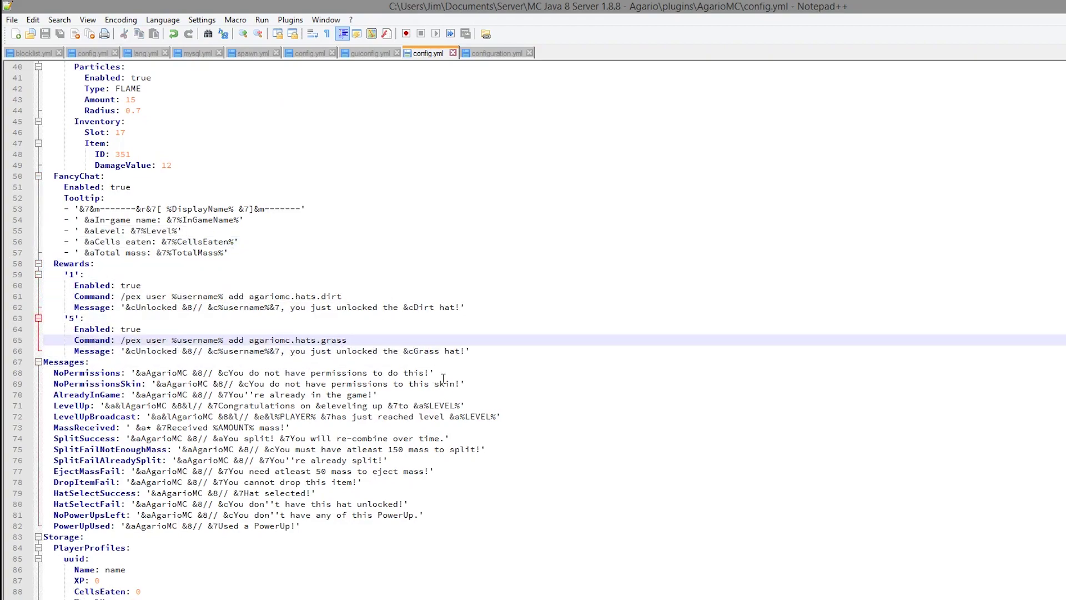
scroll(223, 318, "down", 4)
scroll(256, 369, "up", 1)
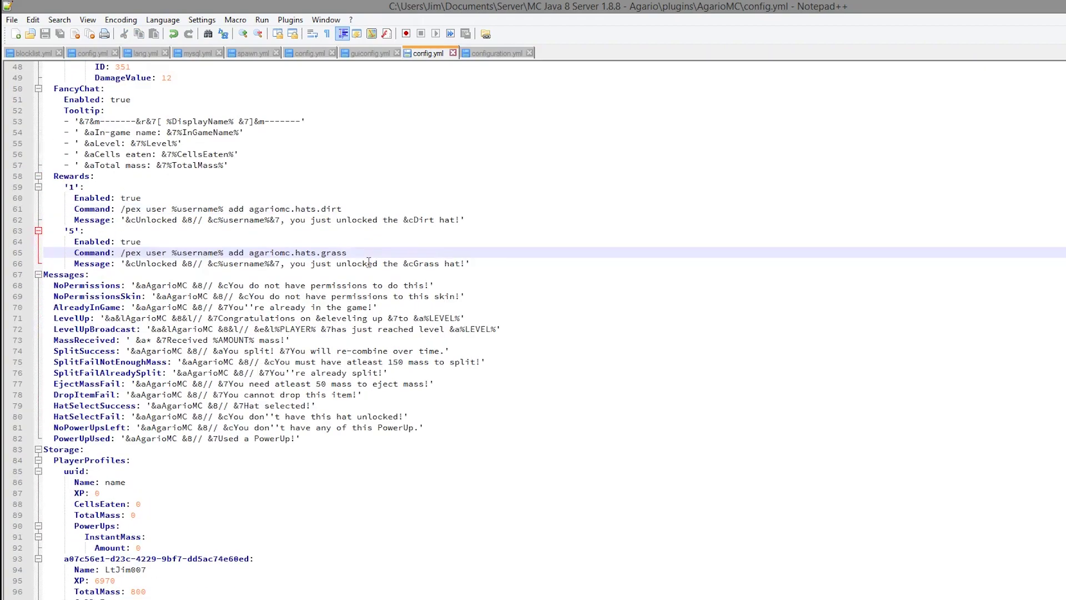
mouse_move(88, 274)
left_mouse_down()
mouse_move(327, 263)
mouse_move(44, 197)
left_mouse_up()
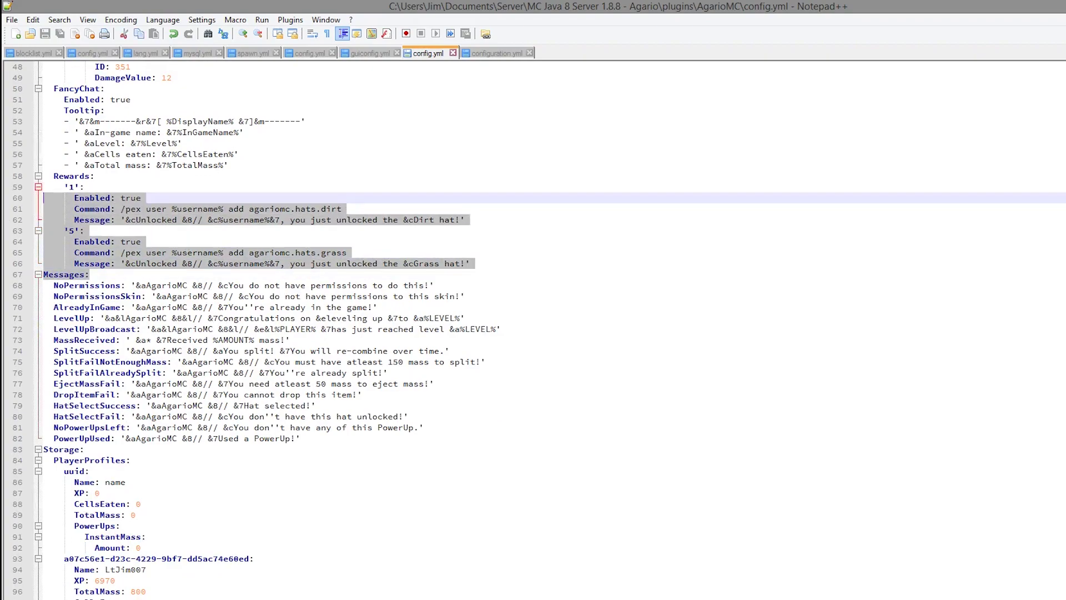
left_click(130, 343)
scroll(199, 319, "down", 1)
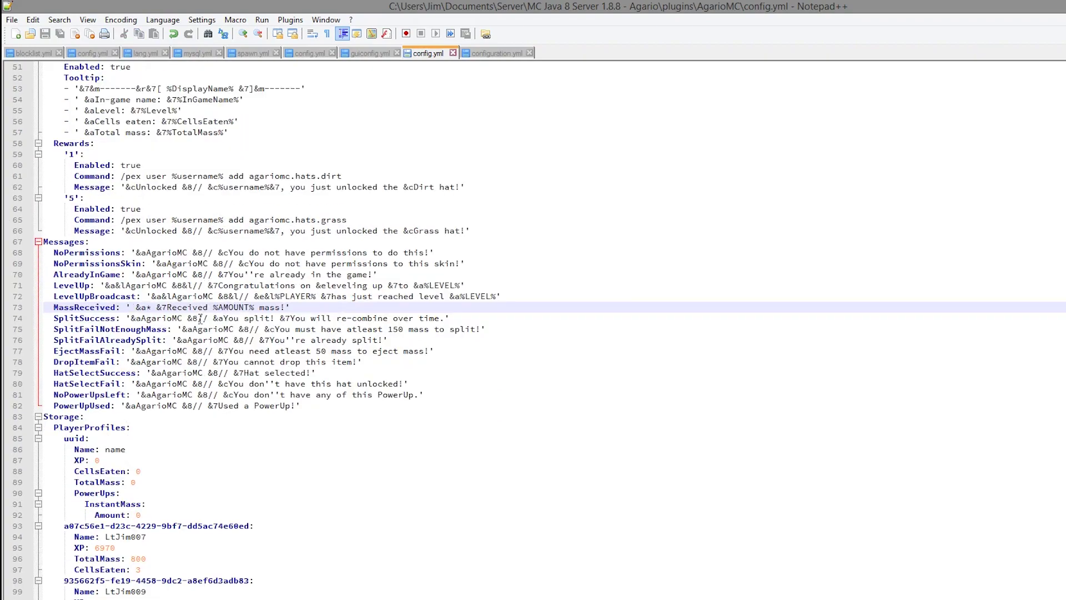
mouse_move(435, 409)
left_mouse_down()
mouse_move(56, 339)
mouse_move(44, 242)
left_mouse_up()
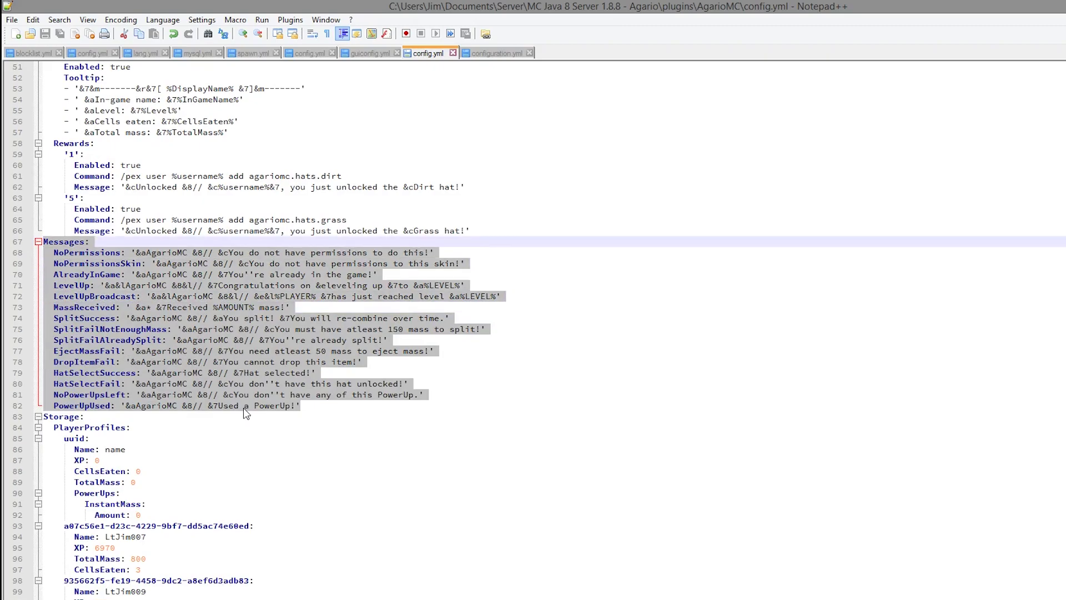
scroll(244, 411, "up", 15)
scroll(244, 411, "down", 15)
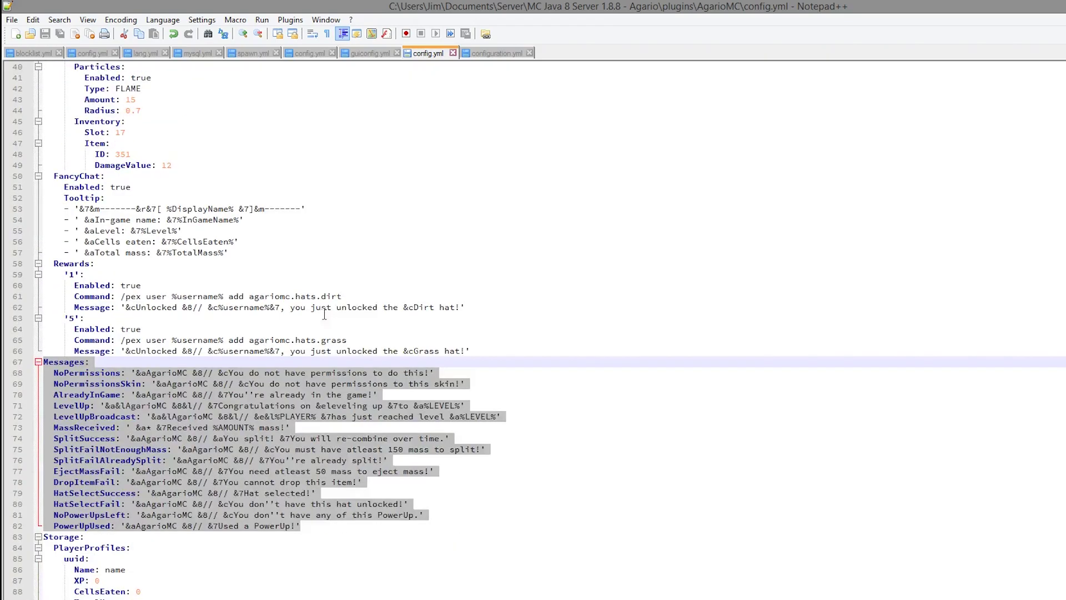
left_click(376, 418)
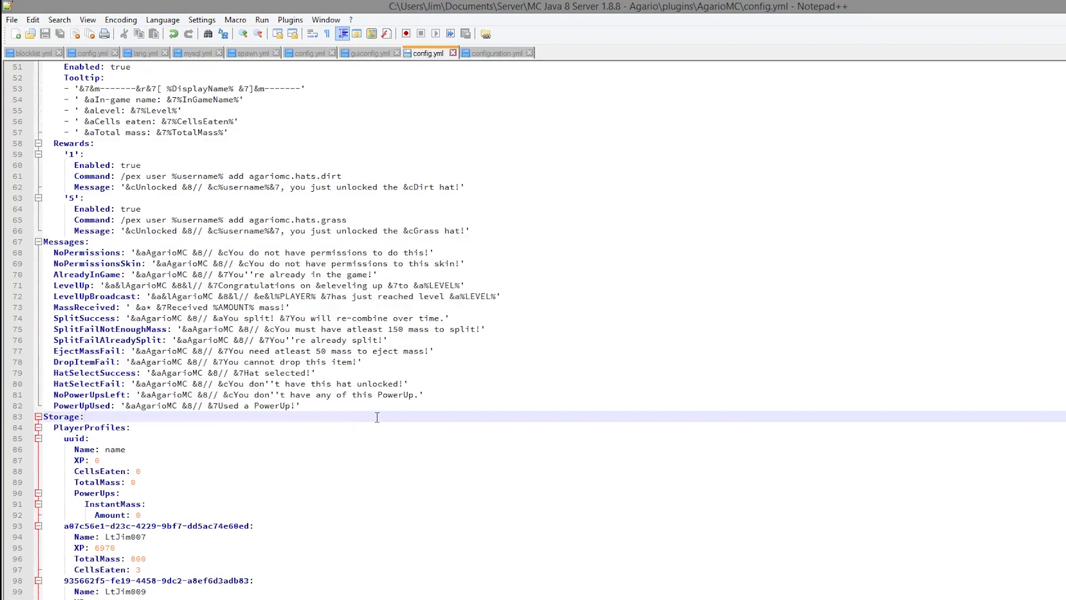
left_click(272, 580, "shift")
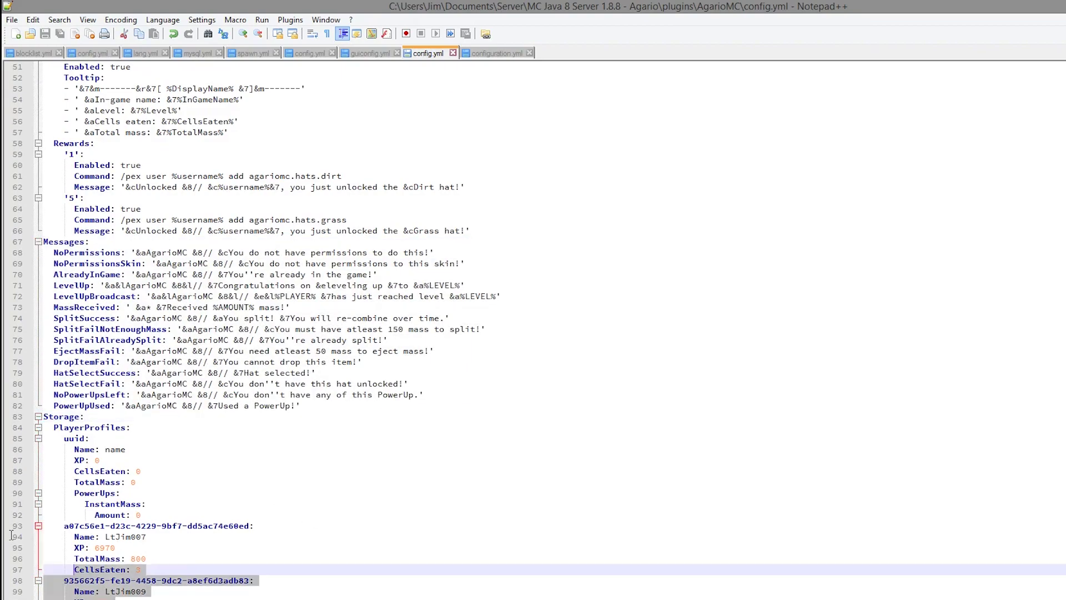
left_click(272, 580)
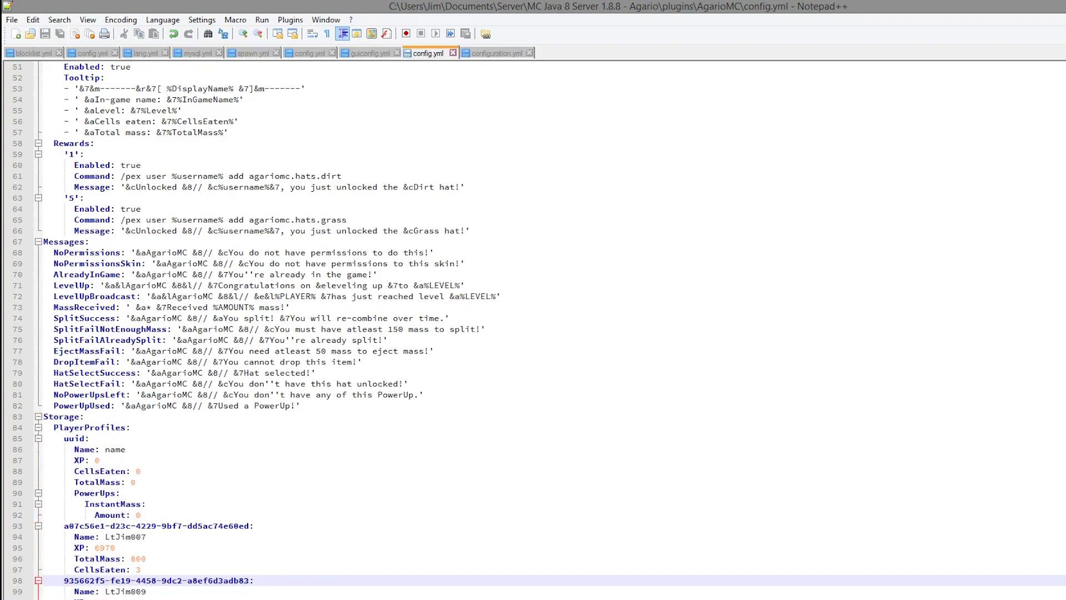
key("alt+Tab")
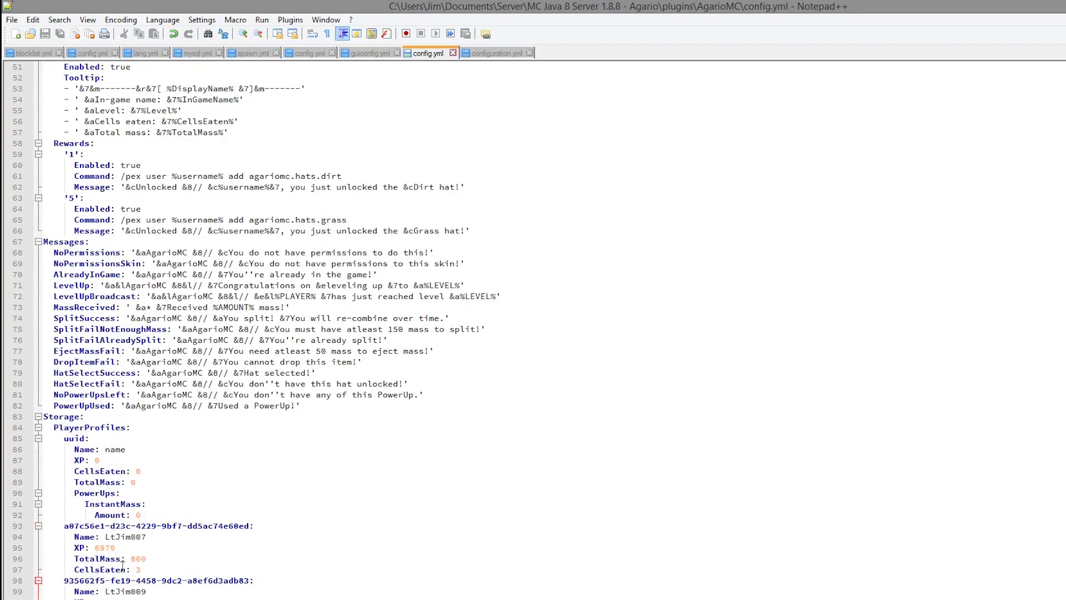
left_click_drag(122, 561, 63, 548)
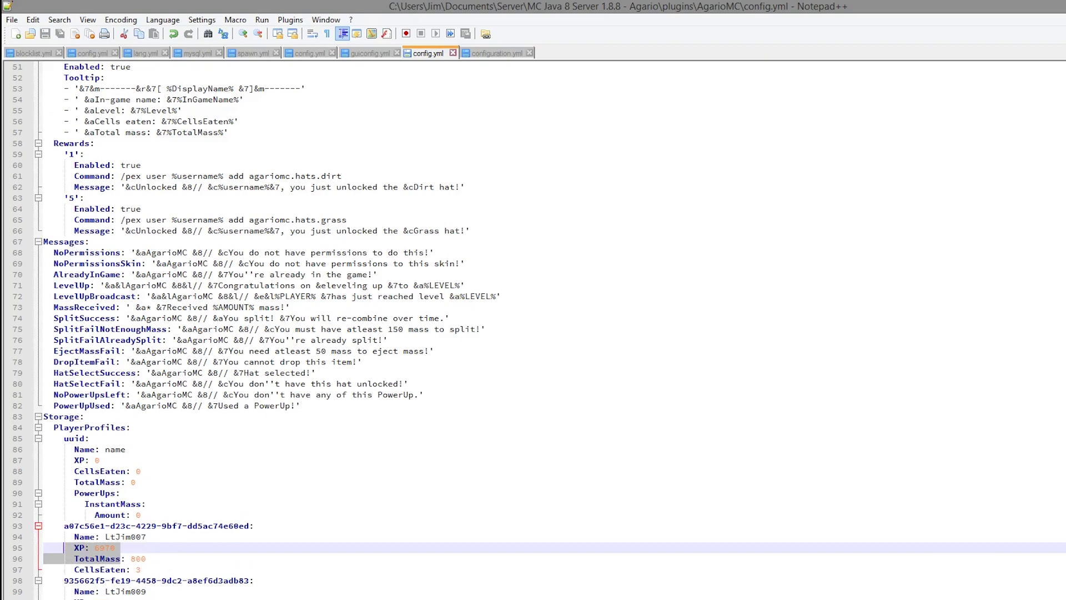
scroll(250, 583, "up", 17)
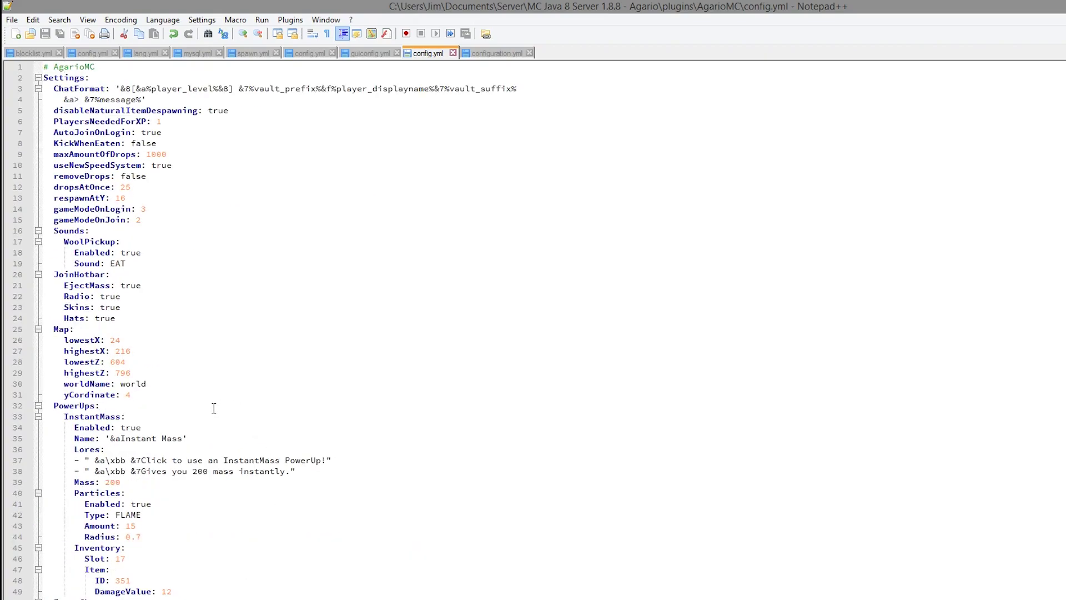
Apply Close All BUT This from the config.yml tab, then place the caret on gameModeOnJoin
right_click(433, 53)
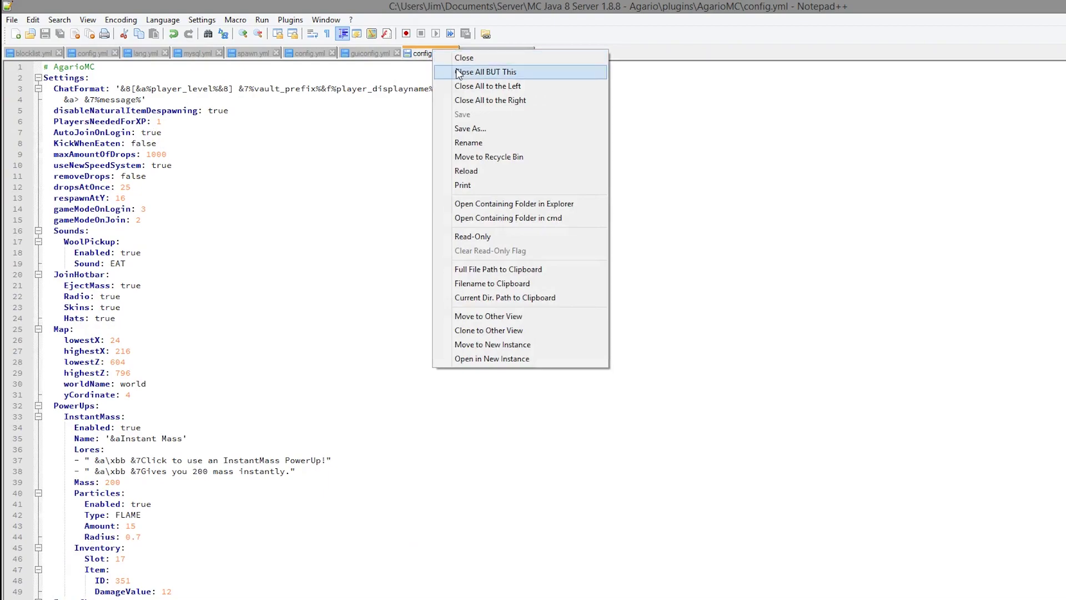
left_click(460, 70)
left_click(143, 218)
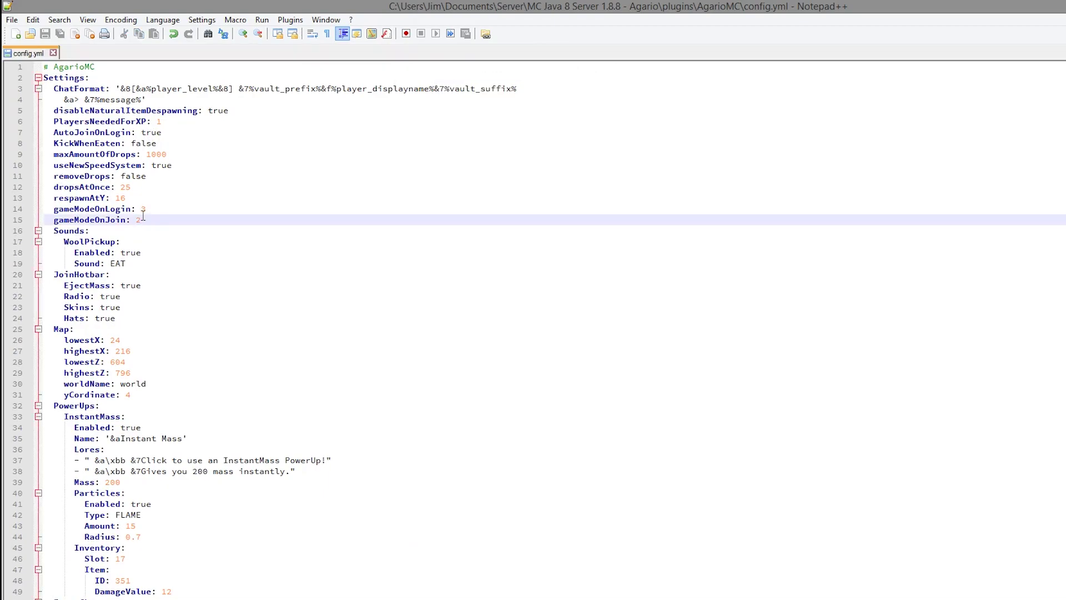